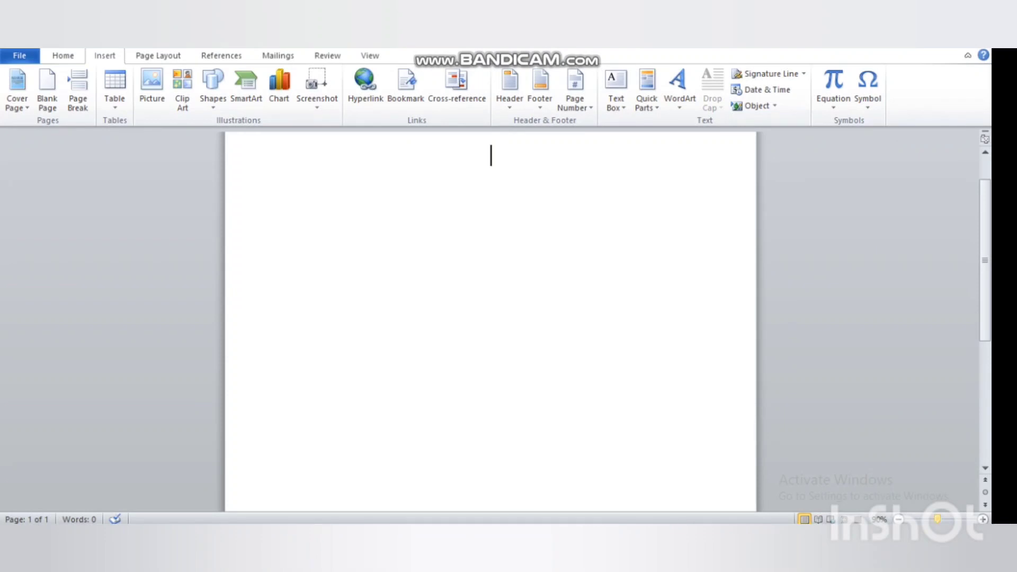
Zoom the page view in and open the Table grid on the Insert tab
left_click(982, 519)
left_click(982, 519)
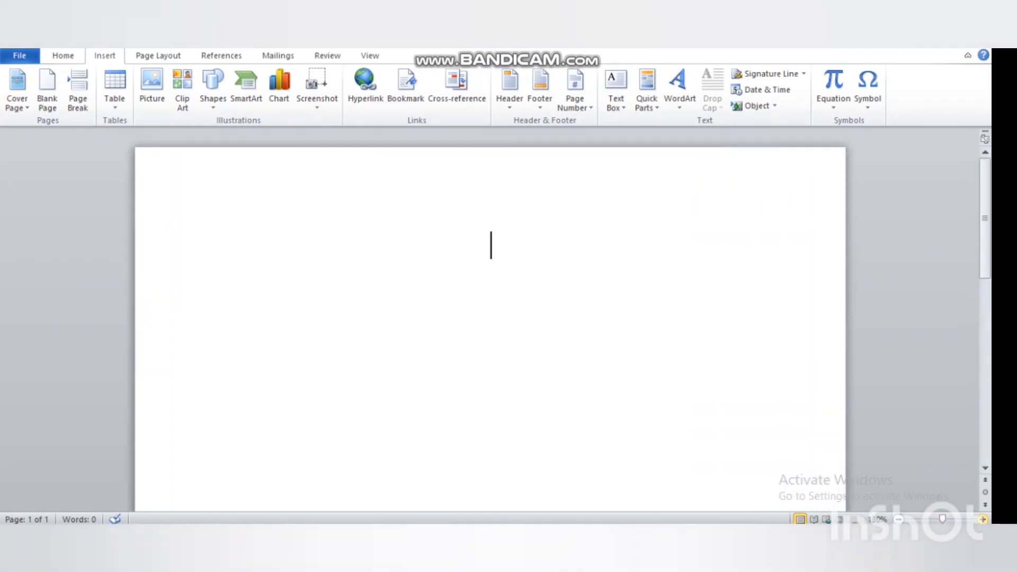
left_click(983, 519)
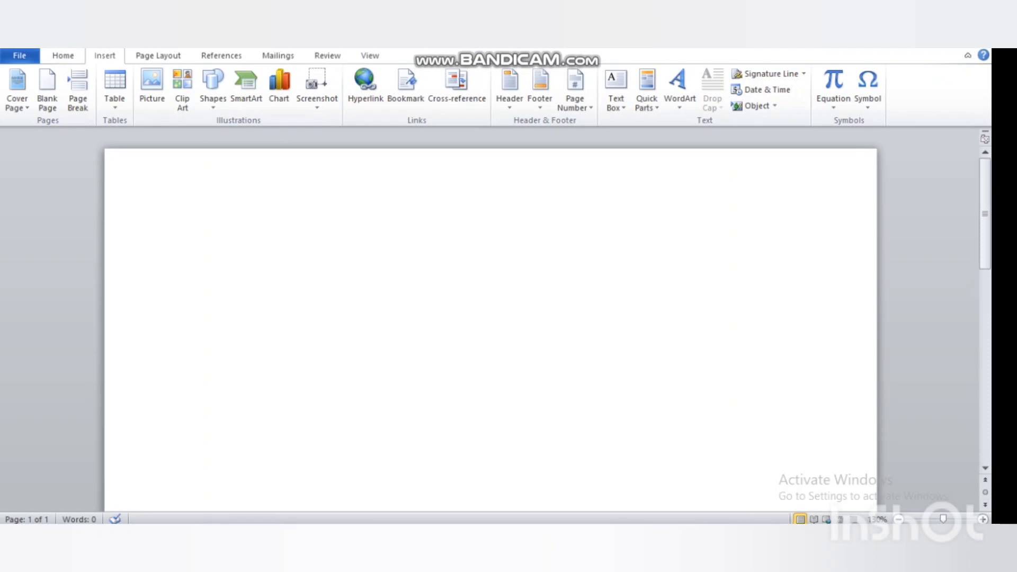
left_click_drag(958, 523, 982, 522)
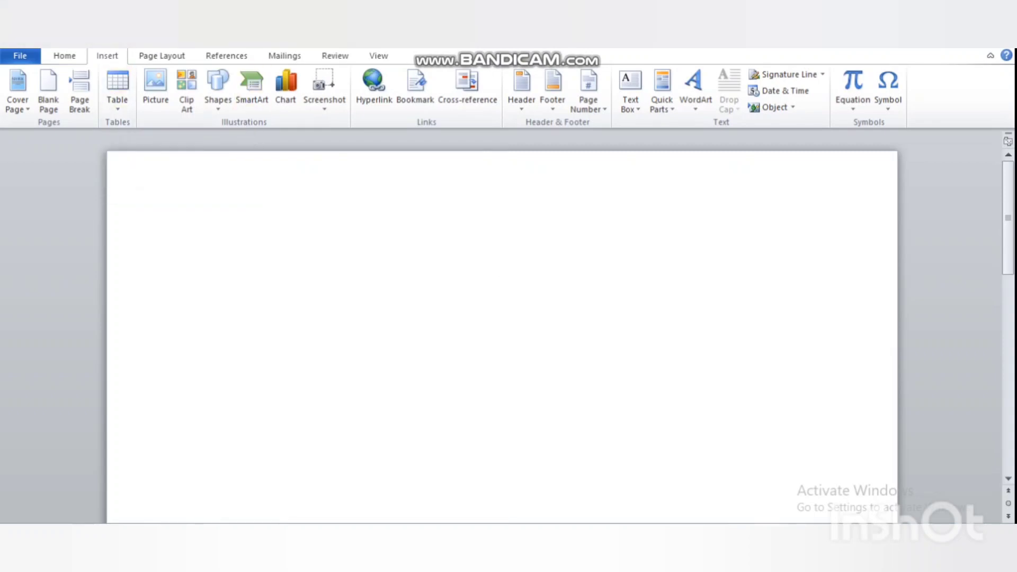
left_click(117, 89)
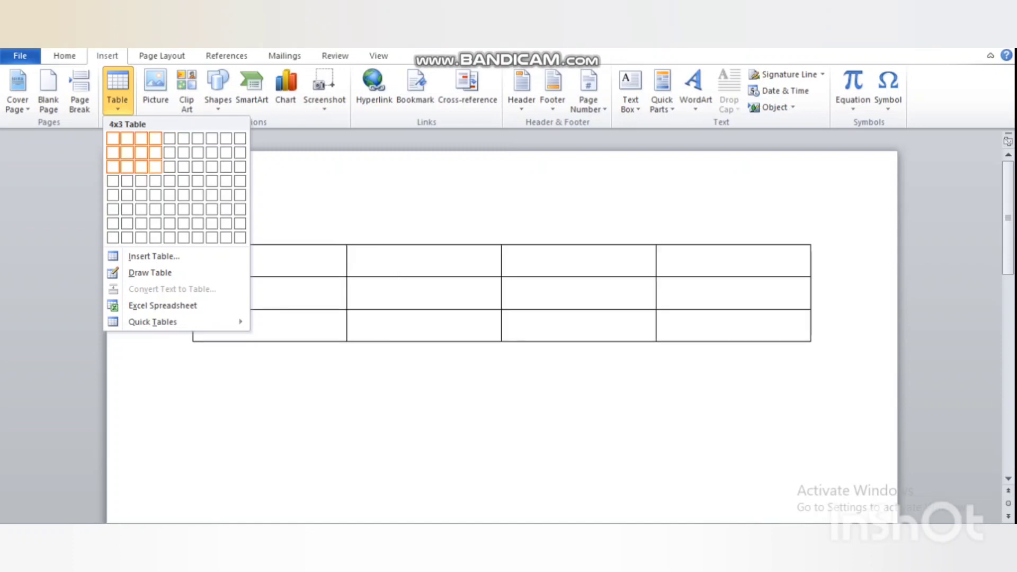
Insert a 4x3 table, look over its Layout options, then undo it with Ctrl+Z
left_click(155, 166)
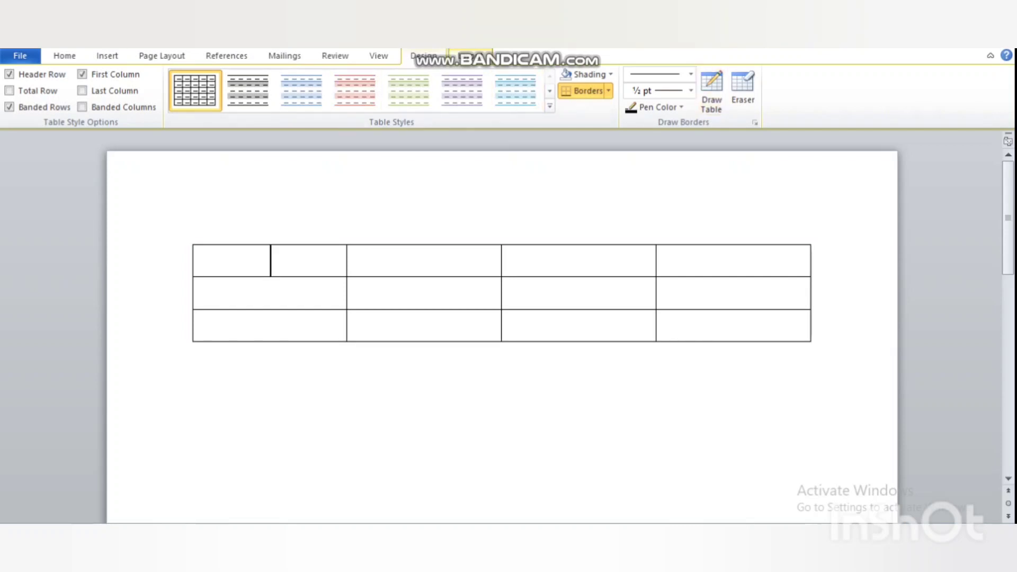
left_click(470, 56)
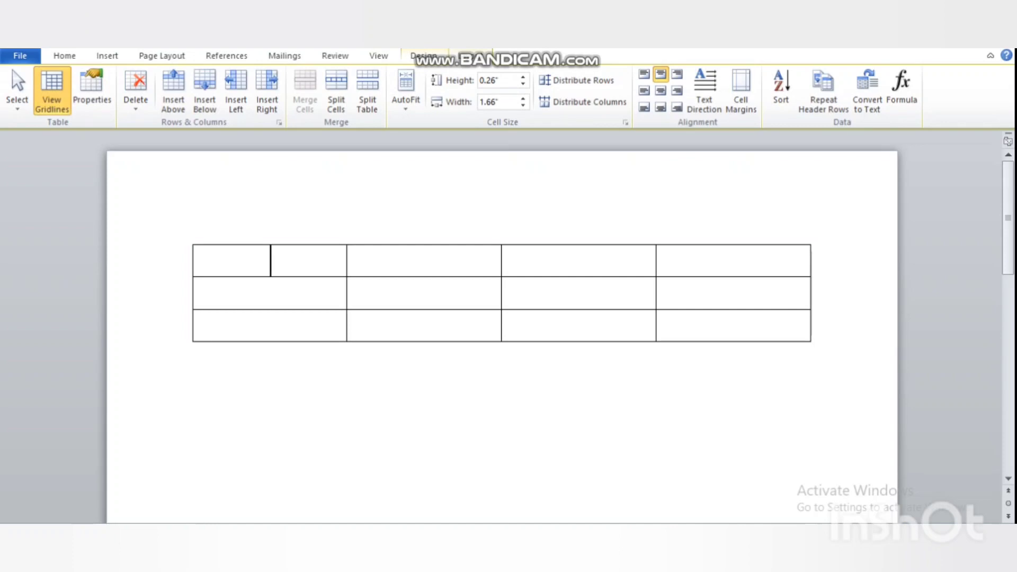
left_click(107, 56)
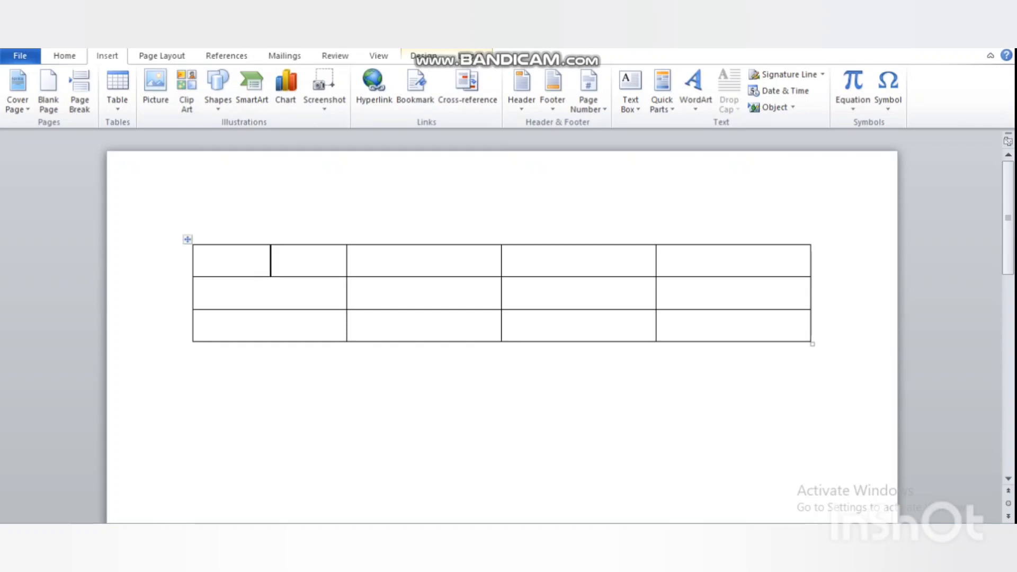
key("ctrl+z")
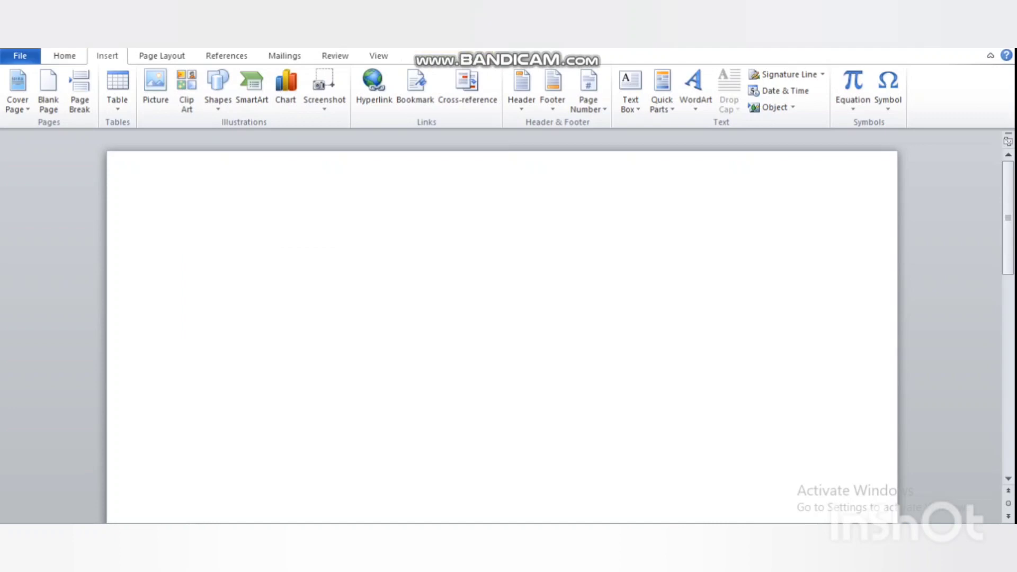
Open the Insert Table dialog and adjust the row count with the spinner
left_click(118, 91)
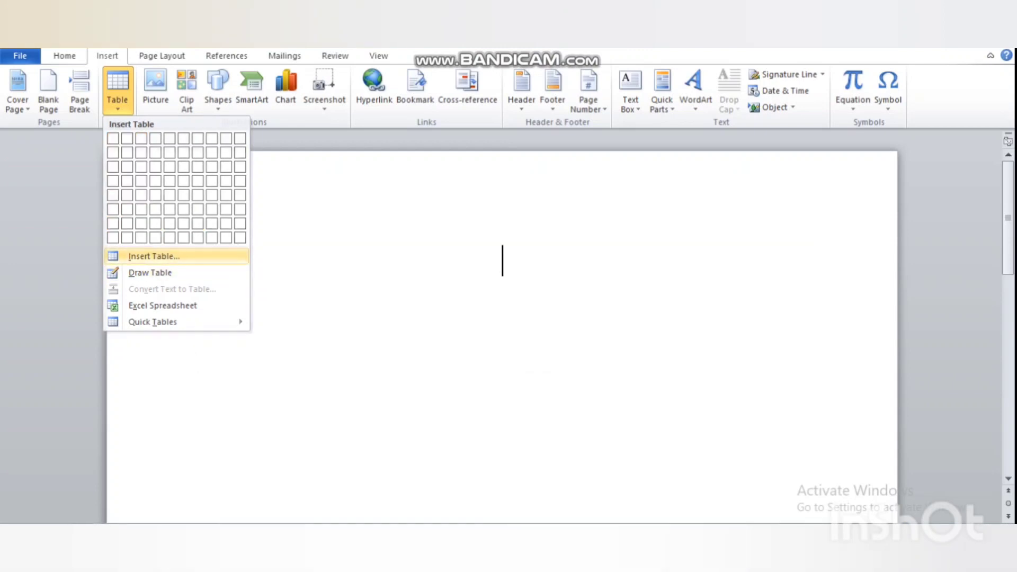
left_click(154, 256)
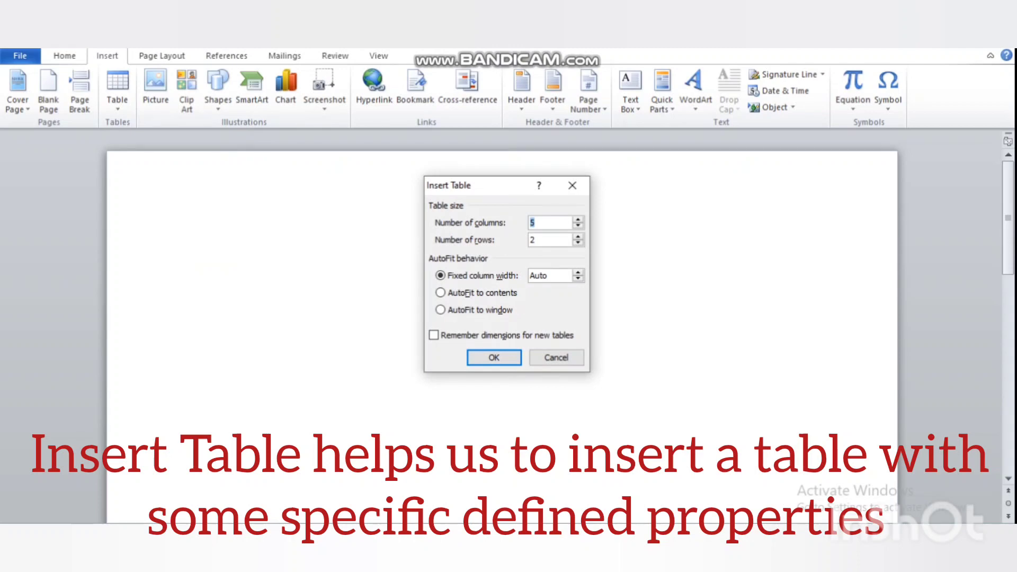
key("Tab")
type("3")
left_click(578, 236)
left_click(578, 236)
left_click(578, 236)
left_click(578, 237)
left_click(578, 236)
left_click(578, 236)
left_click(578, 236)
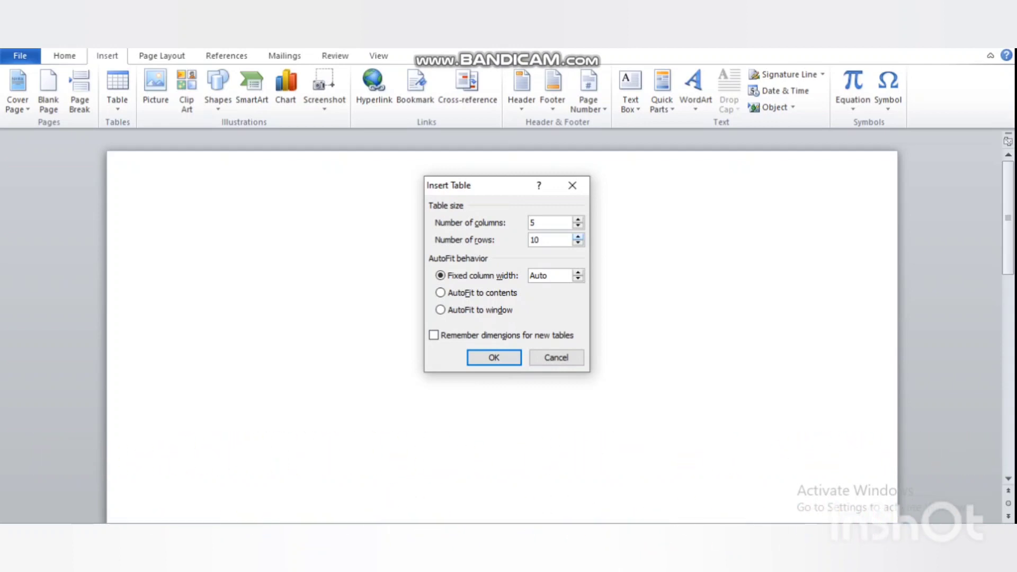
left_click(578, 243)
left_click(578, 243)
left_click(578, 243)
left_click(578, 243)
left_click(578, 243)
left_click(577, 237)
left_click(578, 243)
left_click(578, 243)
Set 5 columns and 4 rows, remember the dimensions for new tables, and create it
left_click(578, 220)
left_click(577, 225)
left_click(504, 335)
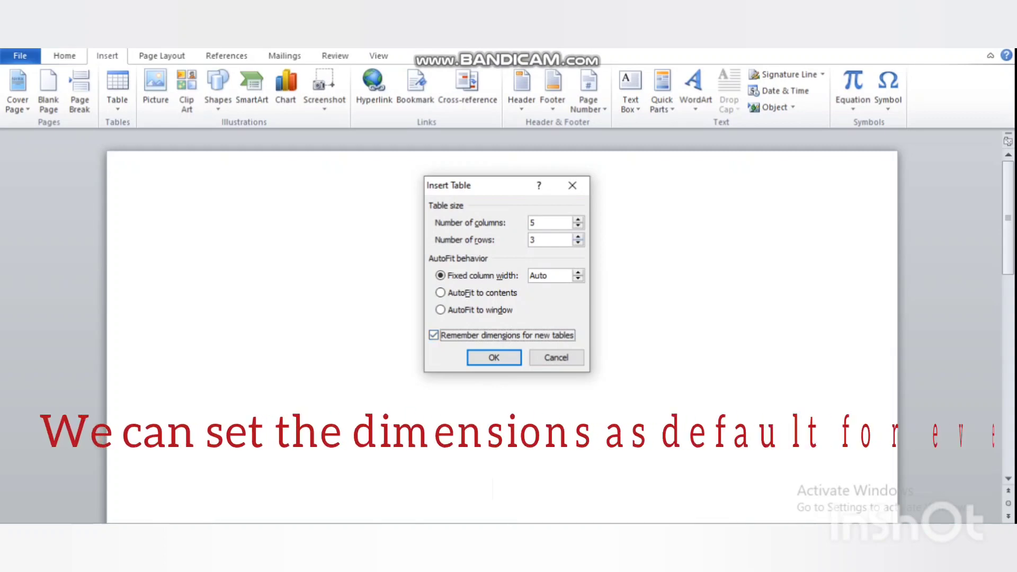
left_click(577, 236)
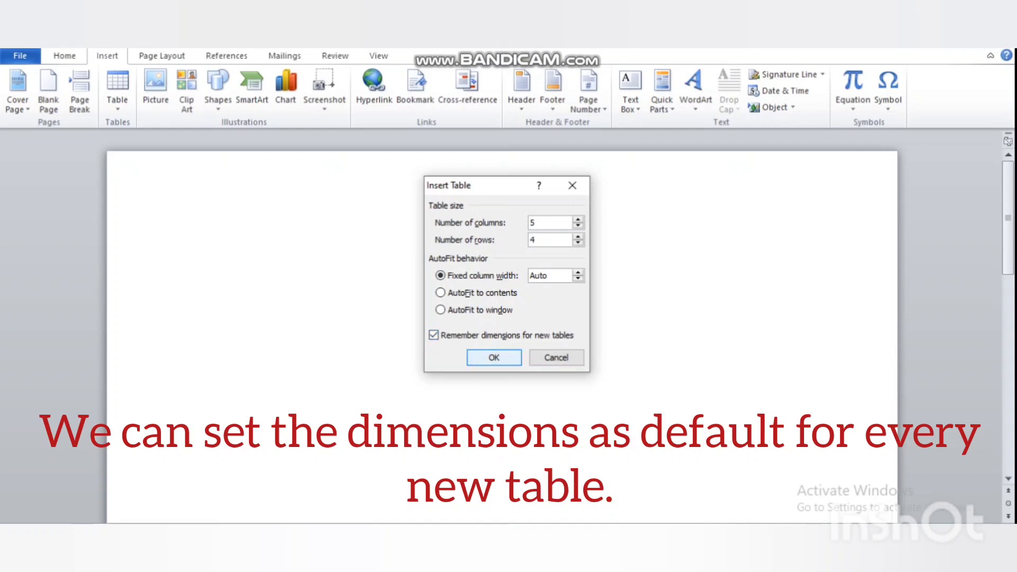
left_click(494, 358)
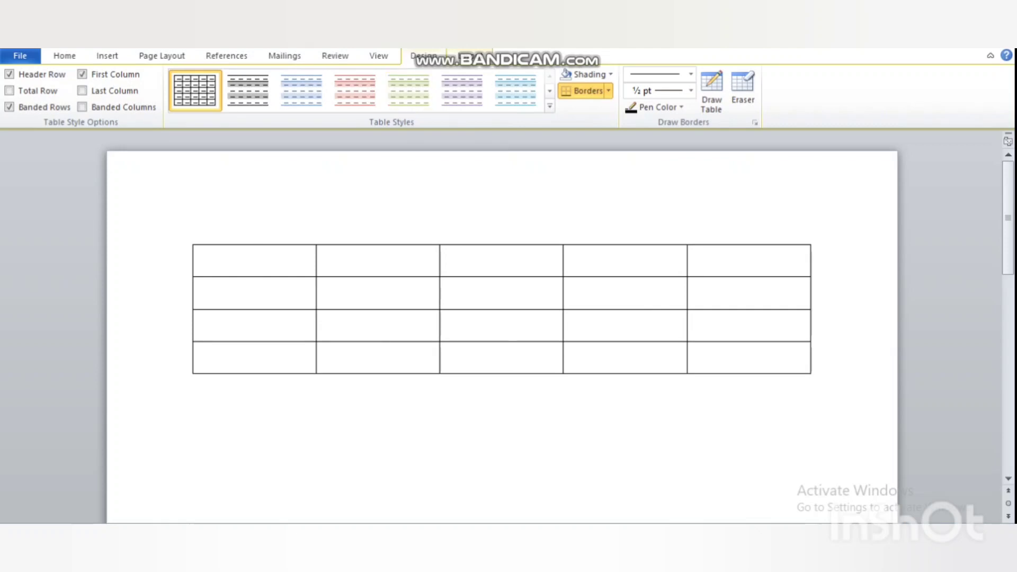
Type a Z in the table's first cell, then undo back to an empty page
left_click(471, 56)
left_click(423, 57)
left_click(805, 432)
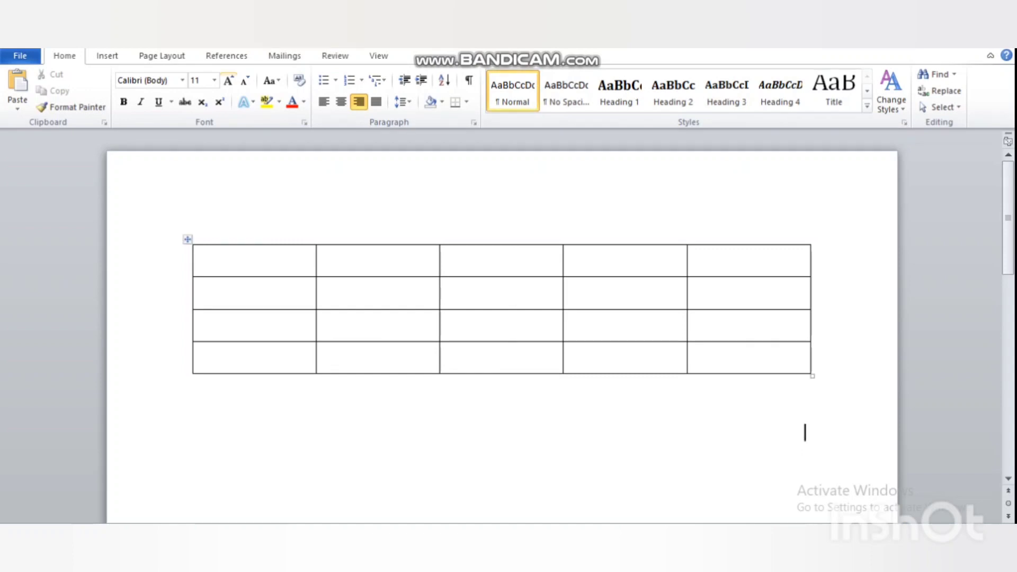
left_click(255, 260)
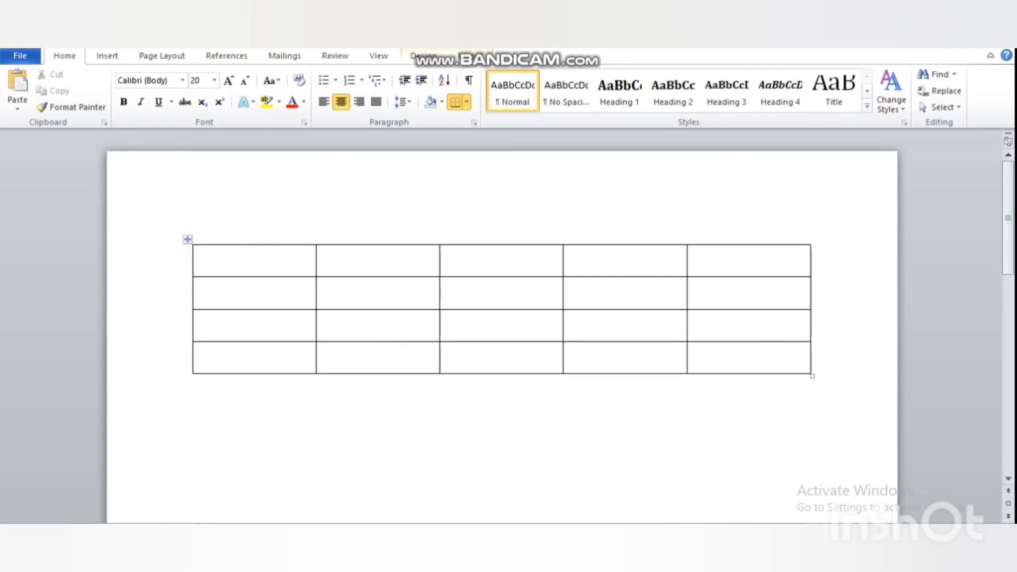
type("Z")
key("ctrl+z")
key("ctrl+z")
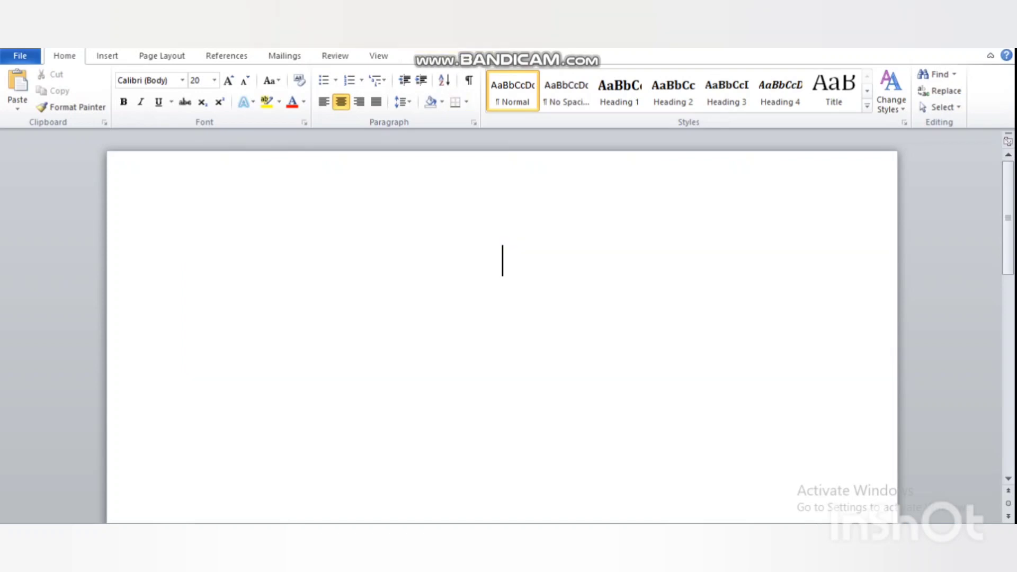
left_click(107, 55)
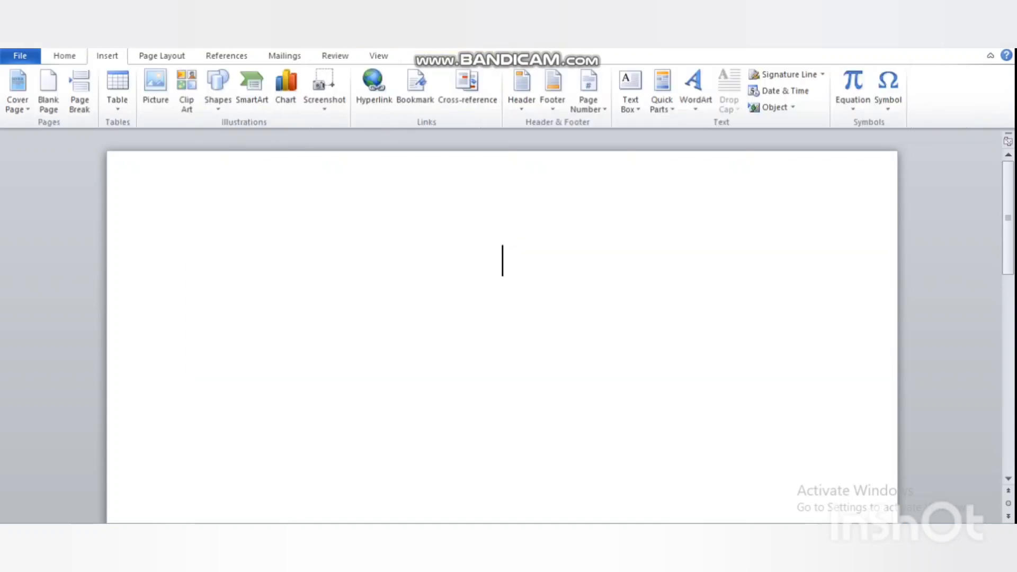
Using Draw Table, draw the large outer table box on the page
left_click(117, 90)
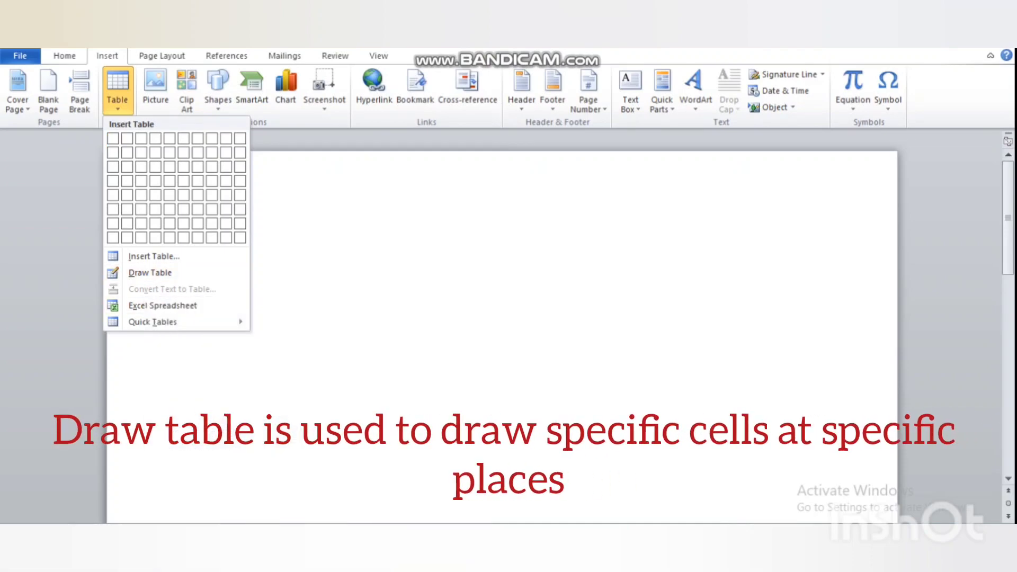
left_click(151, 273)
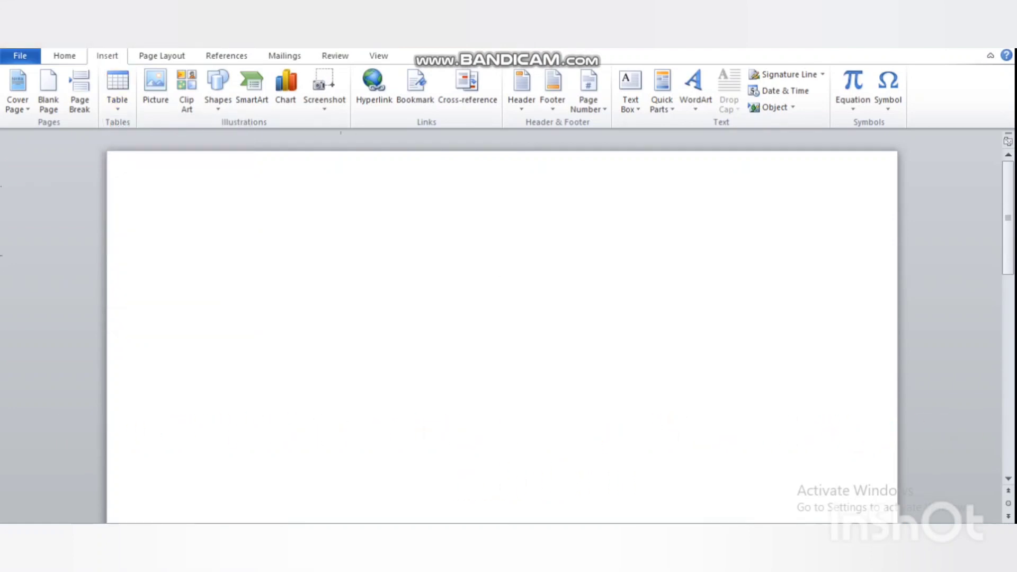
left_click_drag(232, 214, 744, 454)
left_click_drag(789, 468, 799, 469)
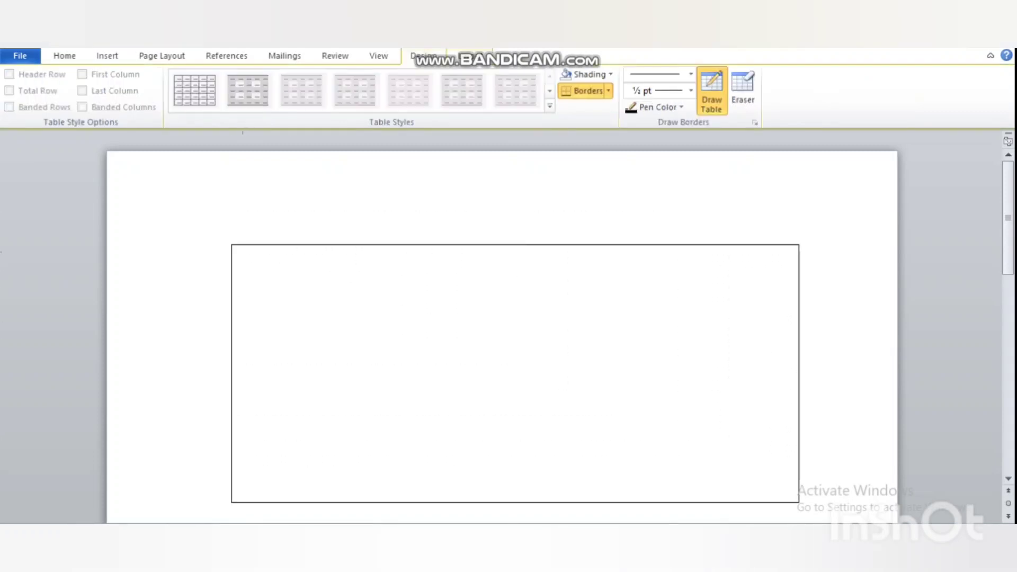
Draw a top-left cell, a wide top-right cell and a wide lower cell, then stop drawing
mouse_move(274, 282)
left_mouse_down()
mouse_move(434, 361)
mouse_move(416, 356)
left_mouse_up()
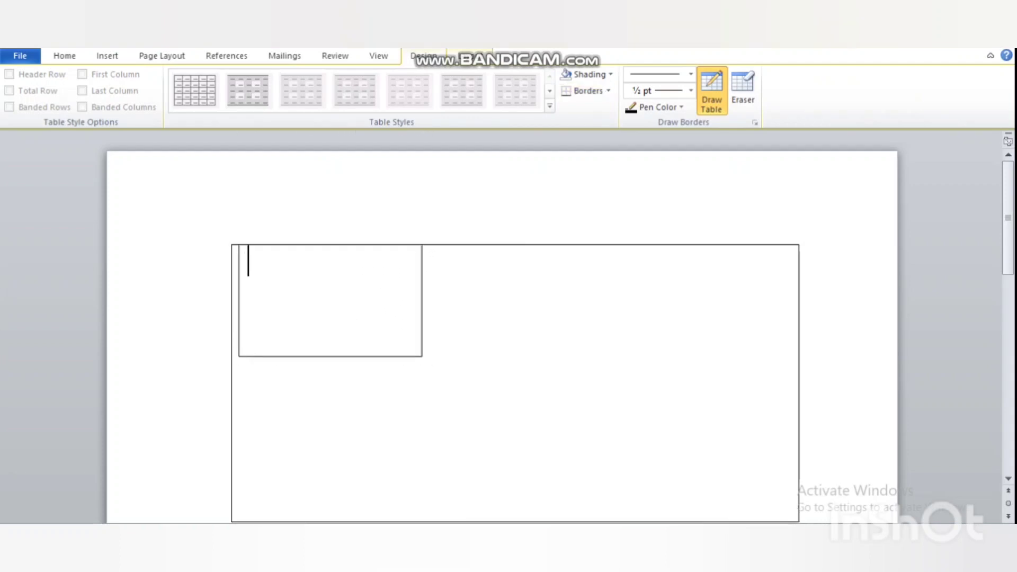
mouse_move(430, 246)
left_mouse_down()
mouse_move(717, 386)
mouse_move(782, 368)
left_mouse_up()
scroll(502, 329, "down", 5)
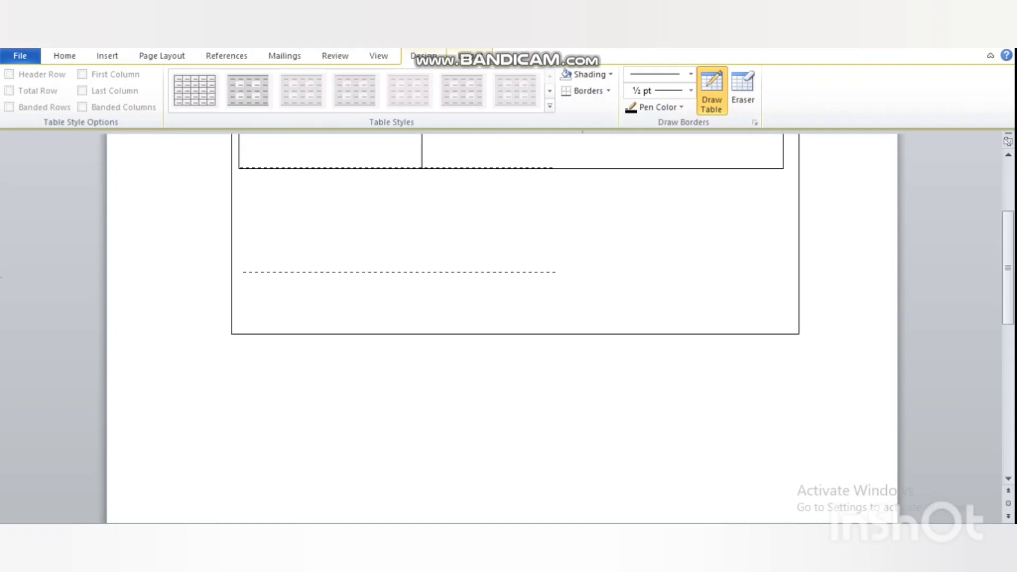
mouse_move(555, 272)
left_mouse_down()
mouse_move(722, 295)
mouse_move(812, 331)
mouse_move(784, 328)
left_mouse_up()
scroll(783, 328, "up", 3)
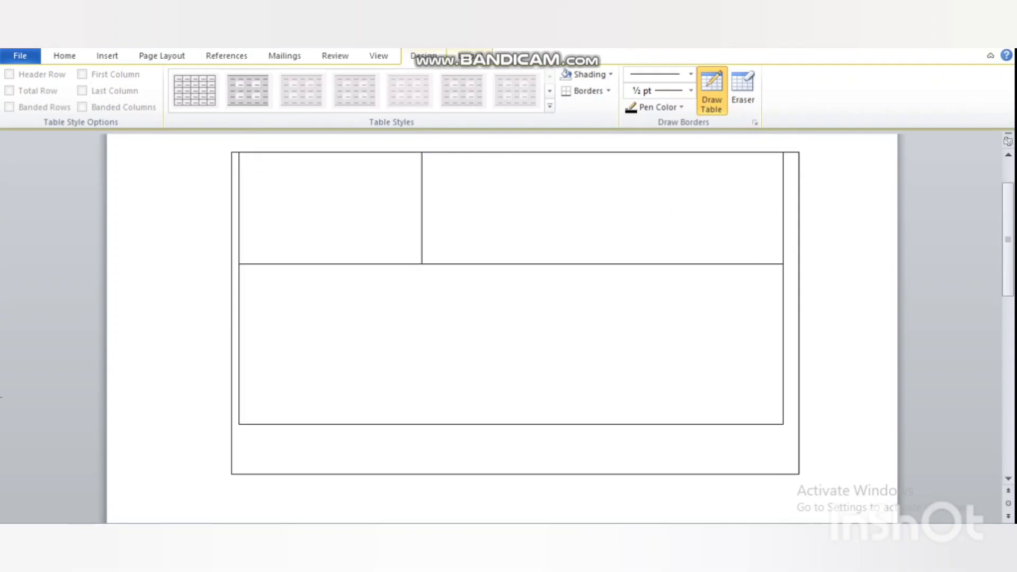
scroll(784, 327, "up", 2)
scroll(516, 328, "down", 3)
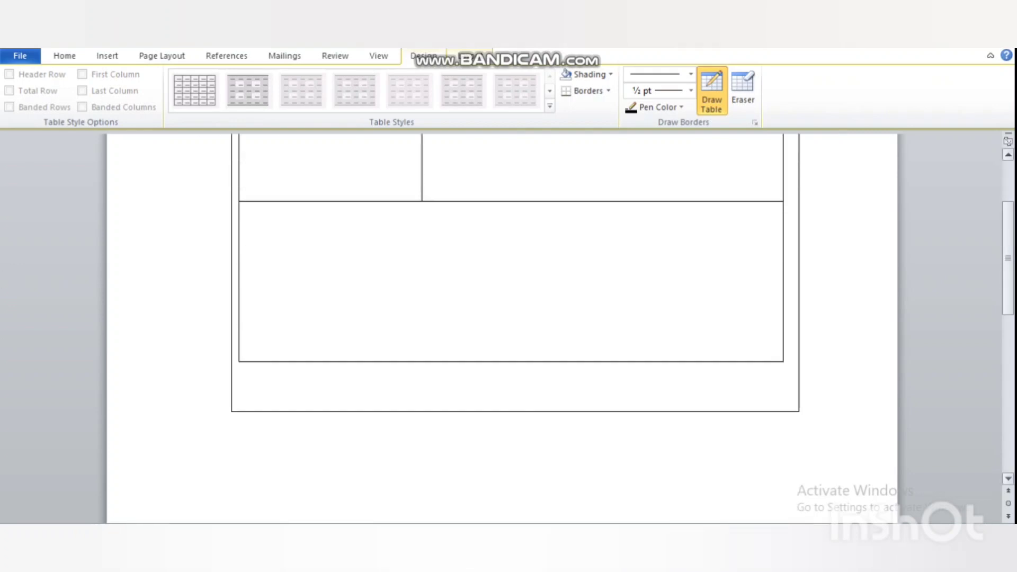
key("Escape")
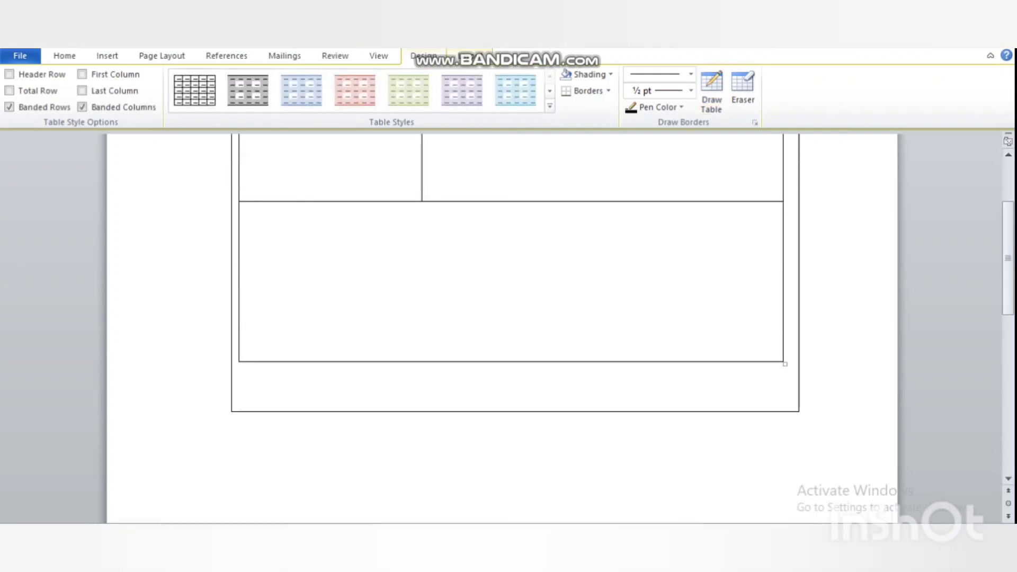
scroll(508, 328, "up", 4)
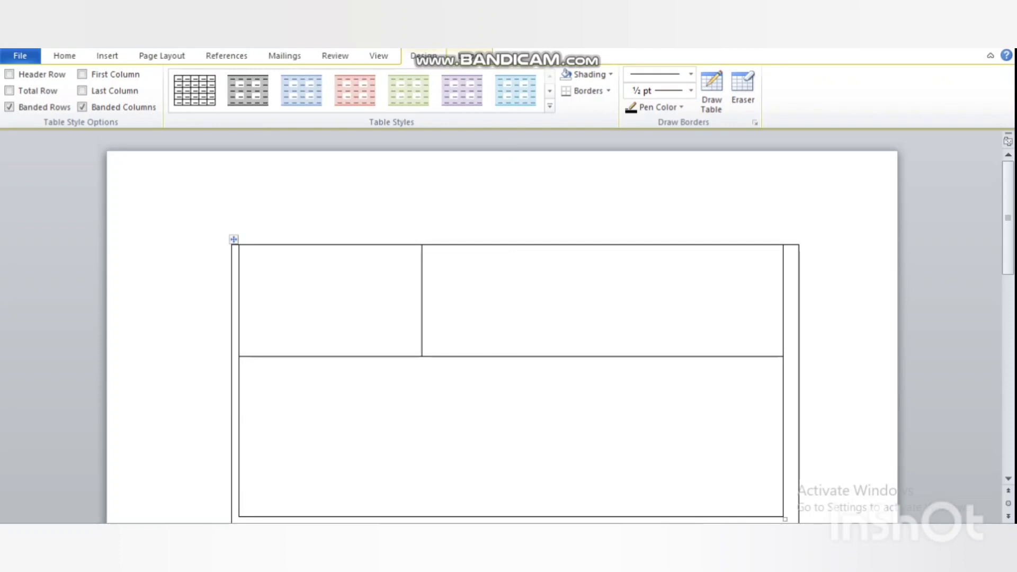
left_click(430, 262)
Enter the student's first and last name on two lines in the top-left cell, ignoring the spelling flag
left_click(246, 455)
left_click(248, 262)
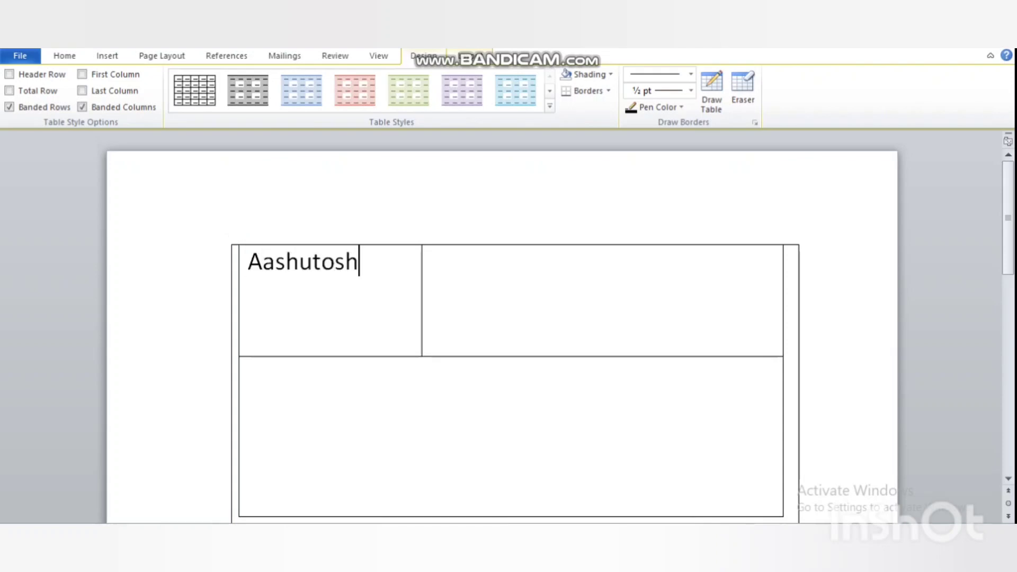
key("Return")
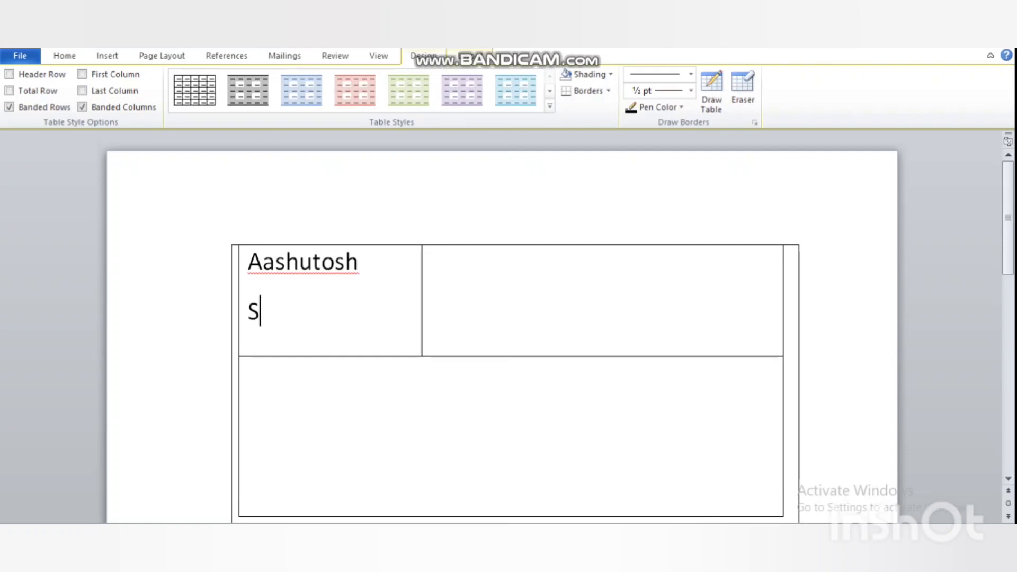
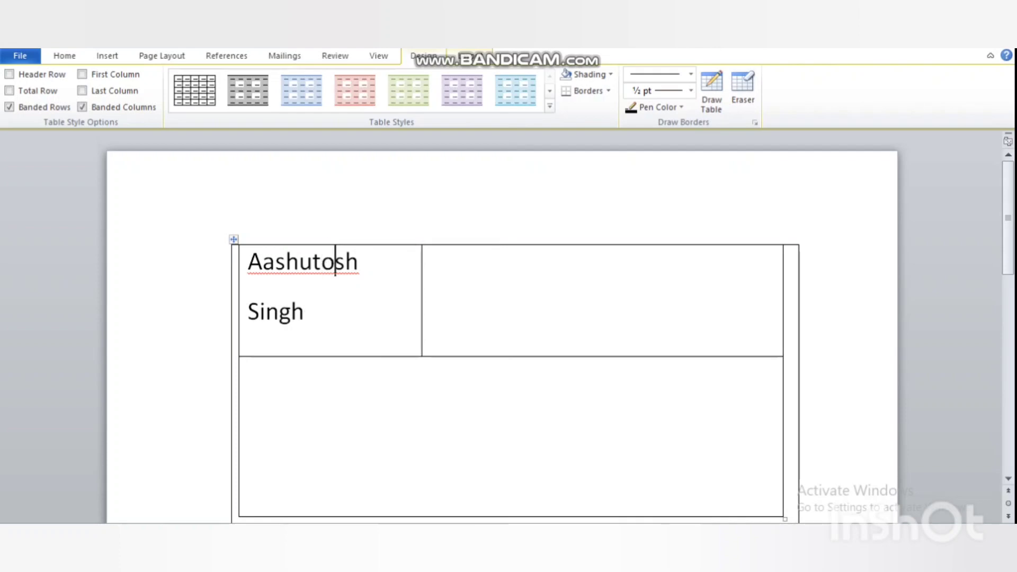
right_click(335, 261)
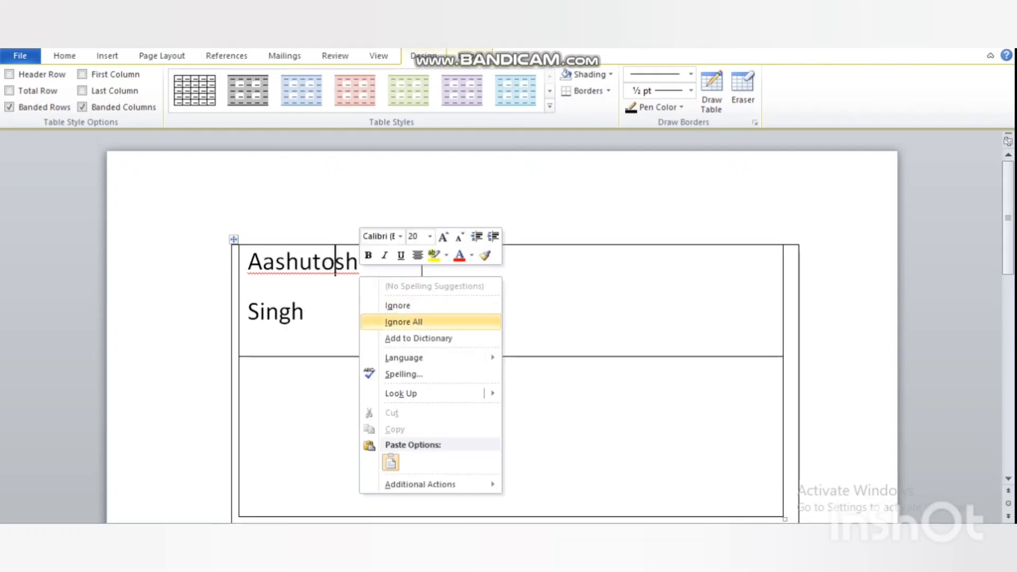
left_click(413, 305)
Type 'Class: 7c ,Age 12' and 'Rollno.2 , 95%' on two lines in the right cell
left_click(464, 265)
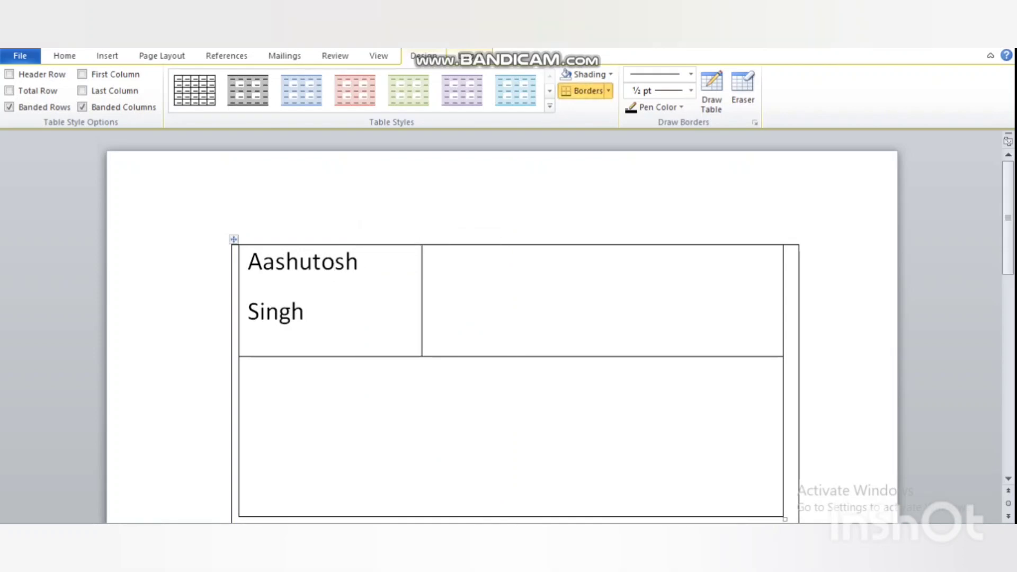
type("Class")
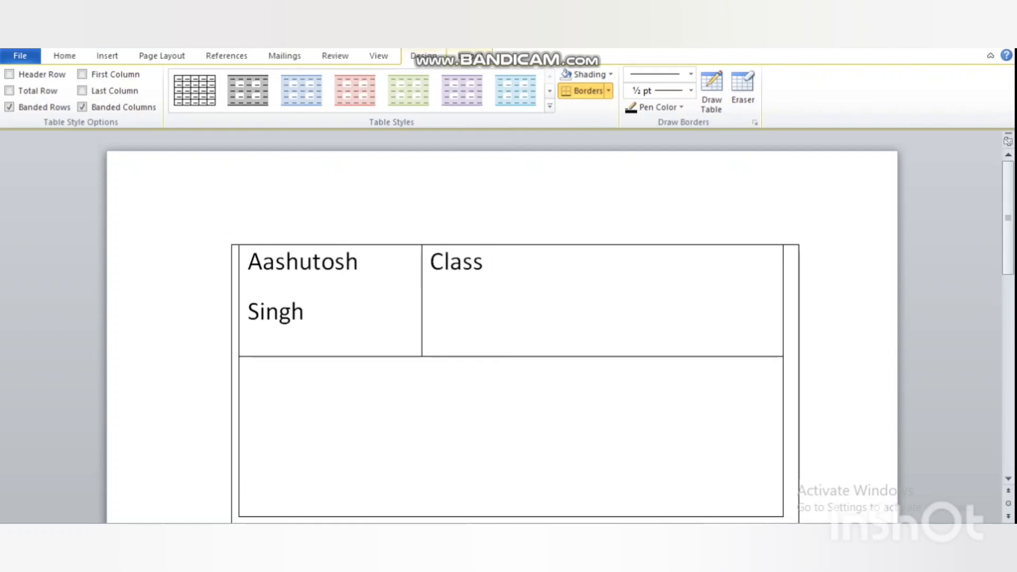
type(": 7c ,Age ")
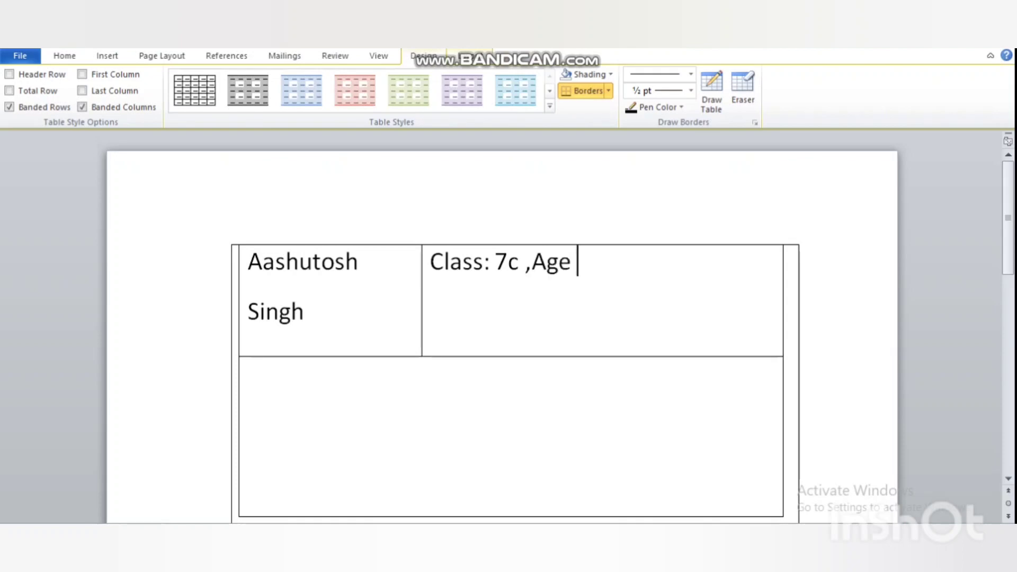
type("12")
key("Return")
type("Roll")
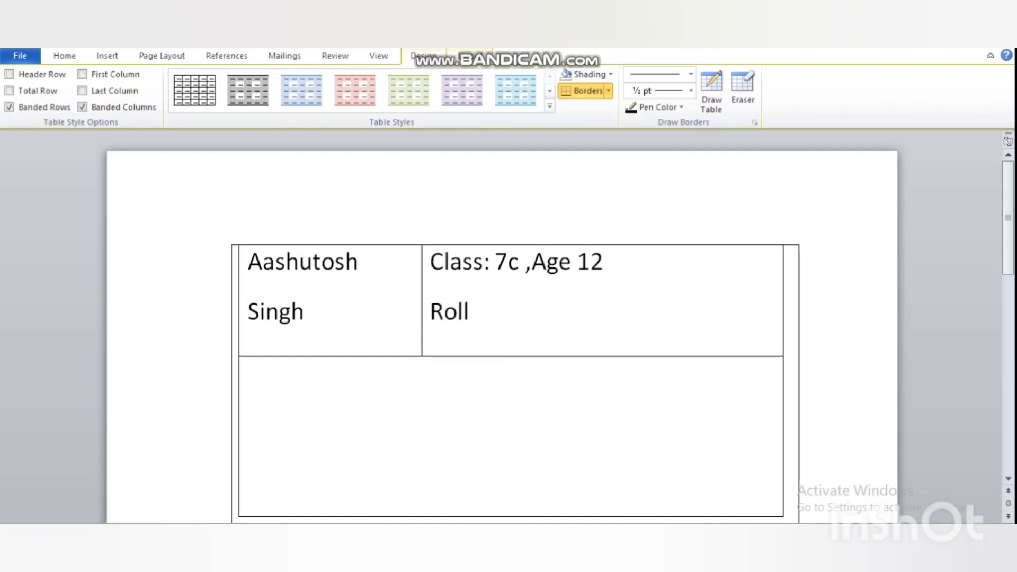
type("no. 2")
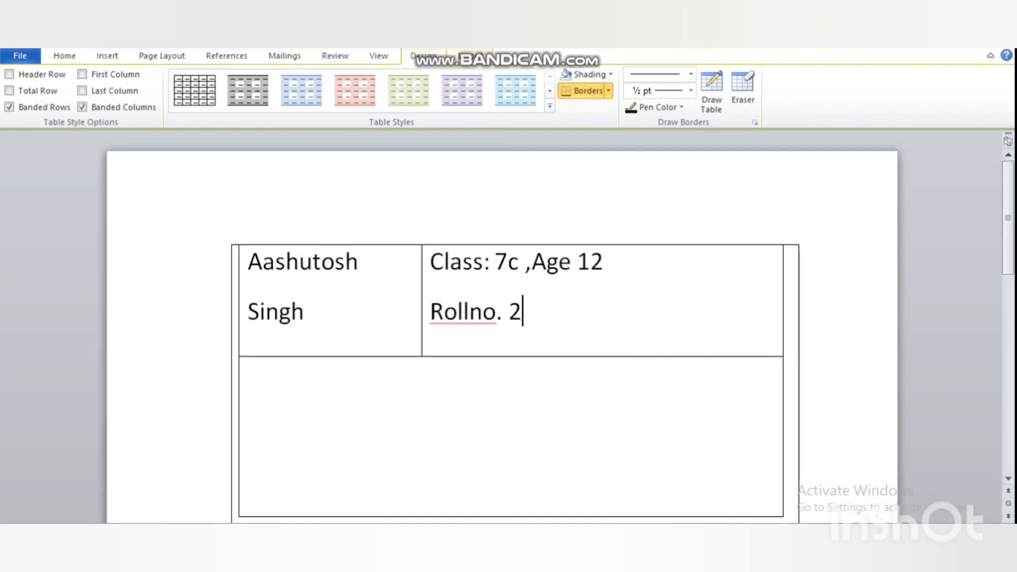
type(" ,")
type("95%")
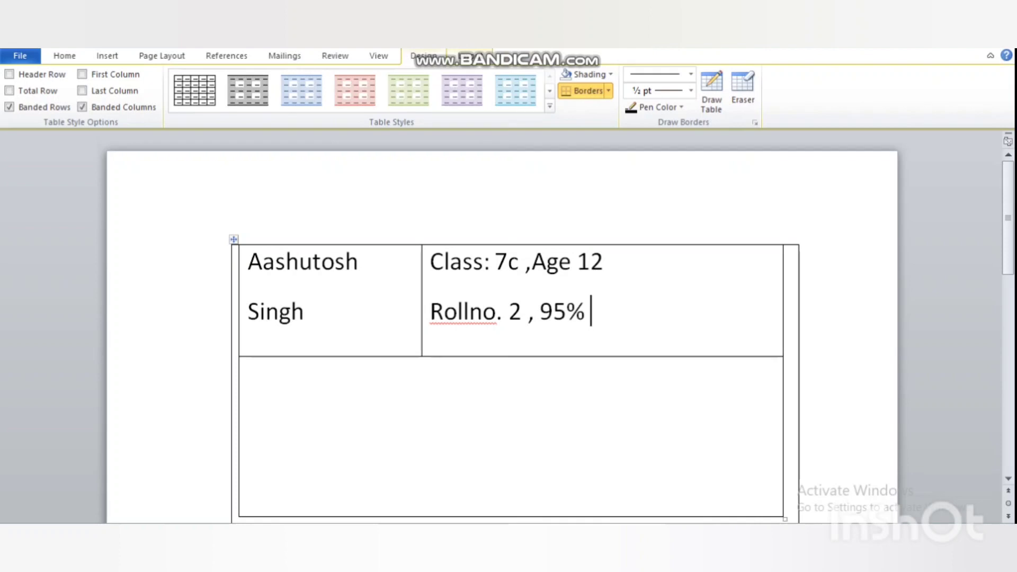
left_click(509, 311)
key("BackSpace")
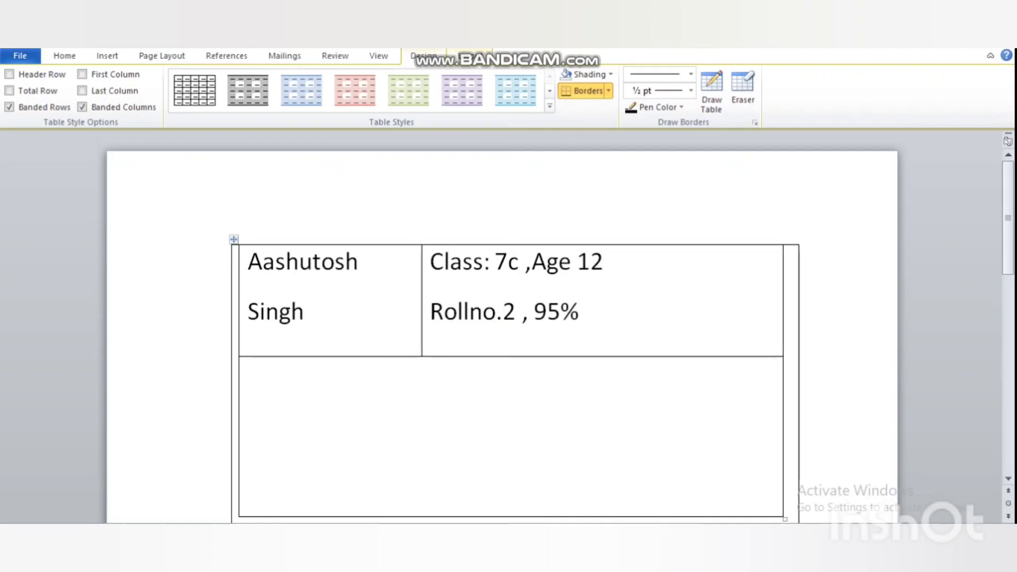
left_click(512, 372)
Draw four extra cells freehand inside the table's lower cell
scroll(509, 328, "down", 5)
scroll(509, 329, "up", 4)
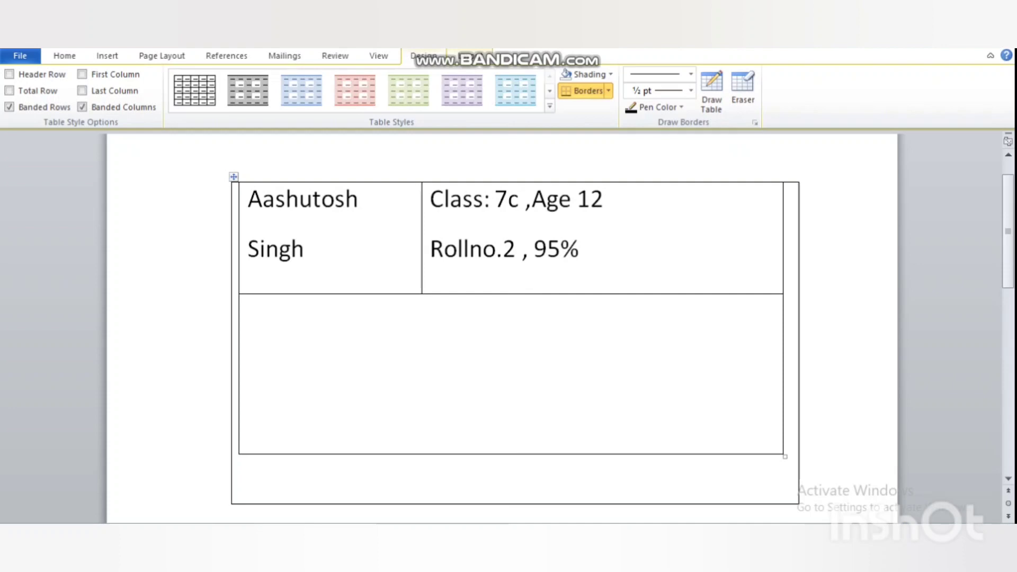
scroll(501, 328, "down", 2)
scroll(502, 328, "up", 2)
scroll(501, 328, "down", 2)
scroll(501, 328, "up", 2)
left_click(711, 91)
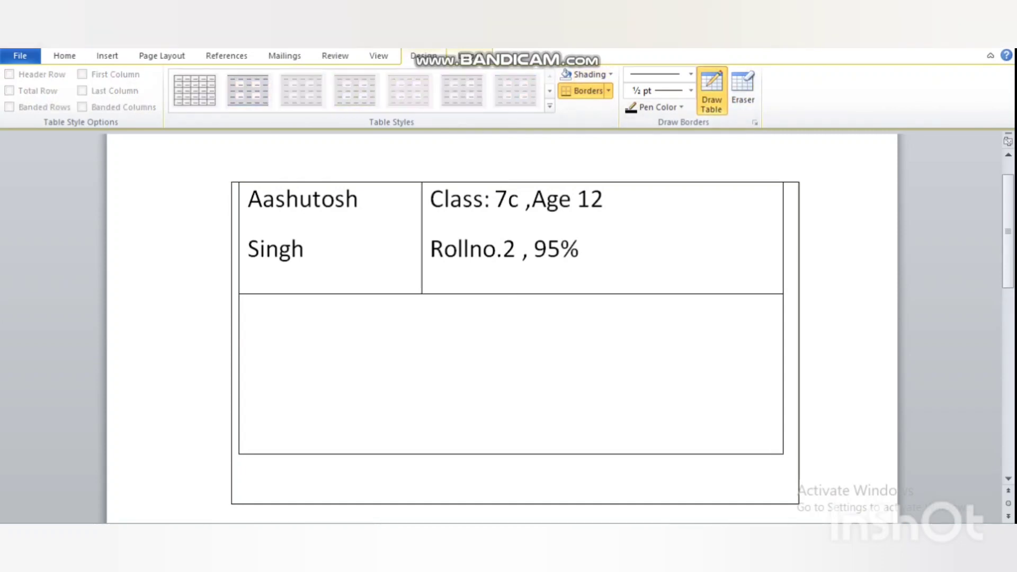
left_click_drag(267, 320, 504, 405)
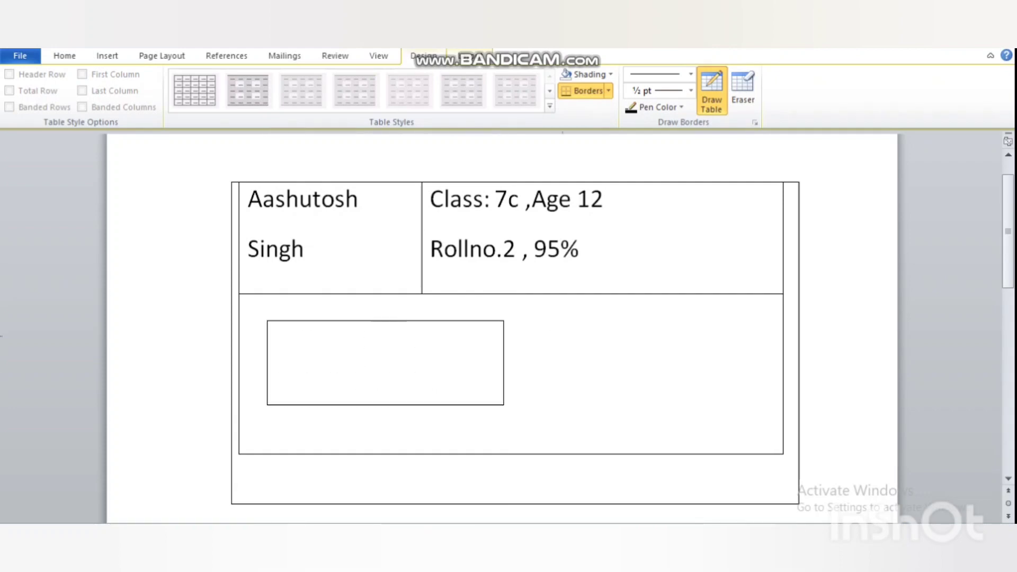
mouse_move(550, 333)
left_mouse_down()
mouse_move(697, 403)
mouse_move(735, 414)
mouse_move(750, 405)
left_mouse_up()
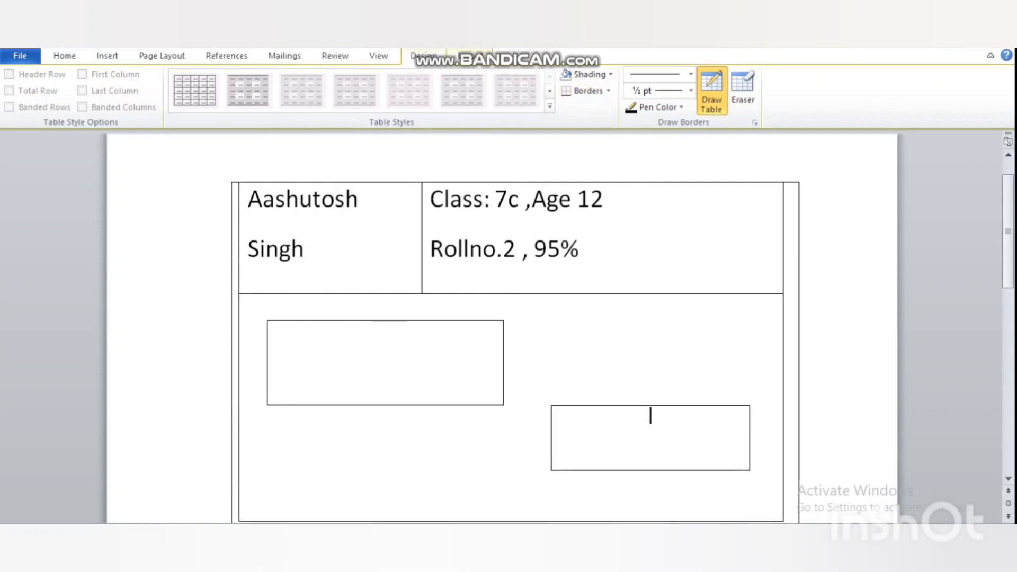
scroll(651, 318, "down", 4)
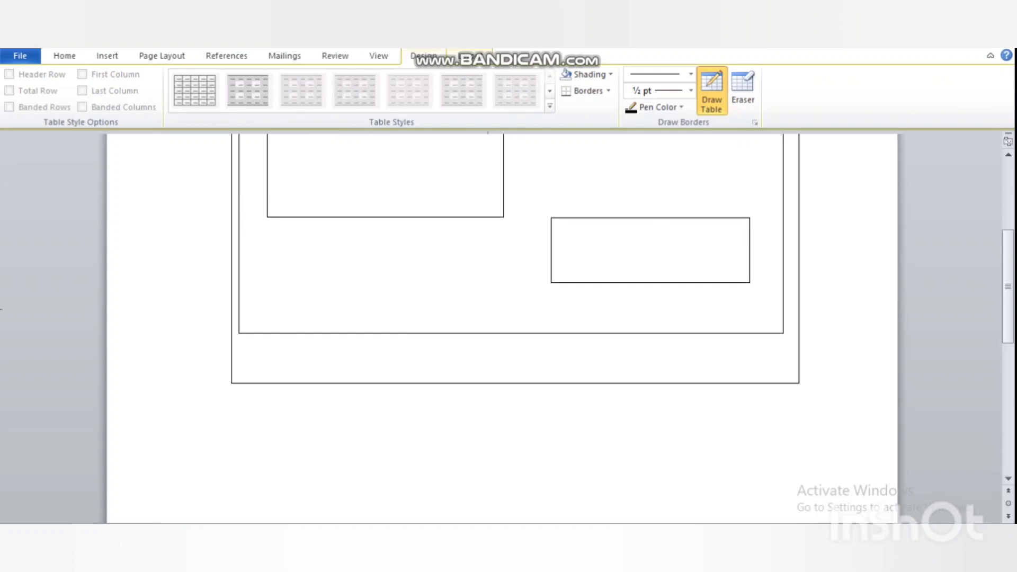
left_click_drag(394, 257, 488, 309)
left_click_drag(507, 360, 518, 360)
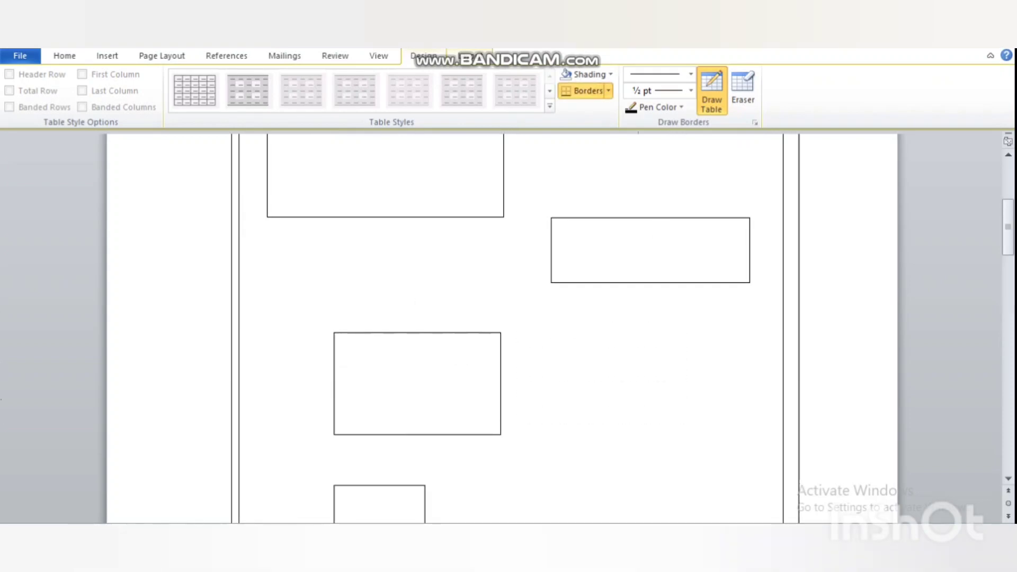
scroll(518, 360, "up", 5)
Undo the drawn cells, the student details and the lower row of the table
key("ctrl+z")
key("ctrl+z")
key("ctrl+z")
key("ctrl+z")
key("ctrl+z")
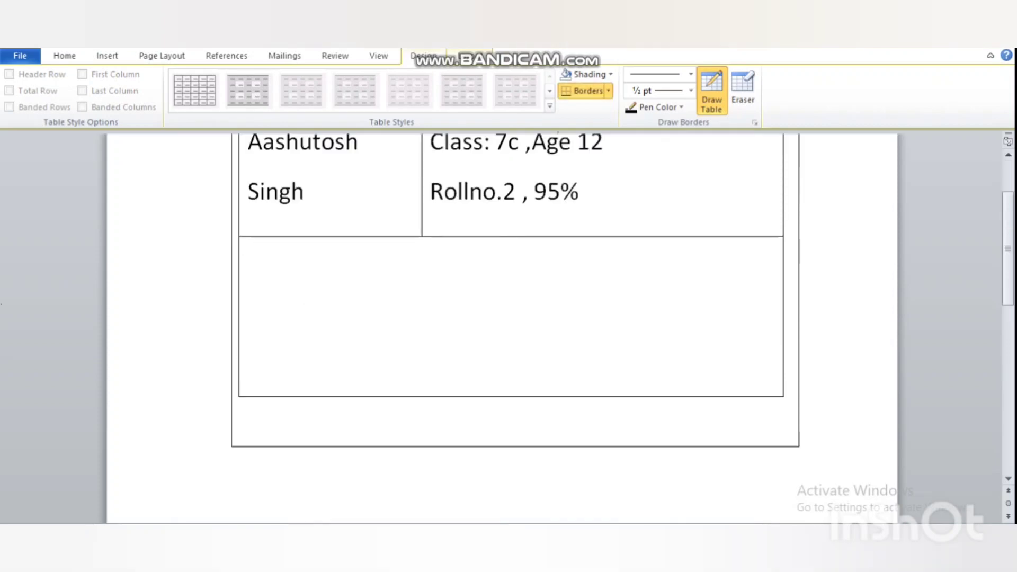
scroll(511, 328, "up", 1)
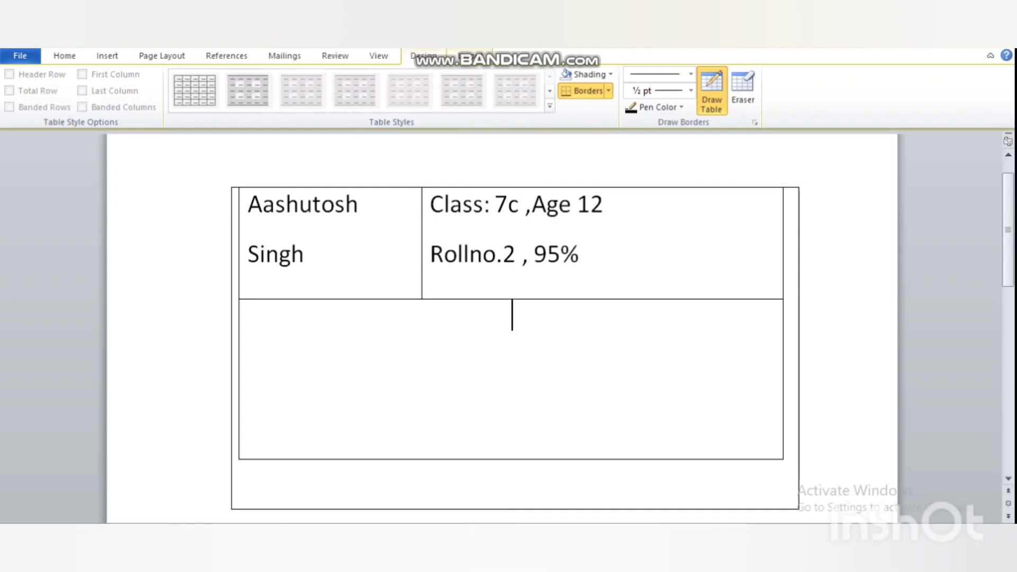
key("ctrl+z")
key("ctrl+z")
key("ctrl+z")
key("ctrl+z")
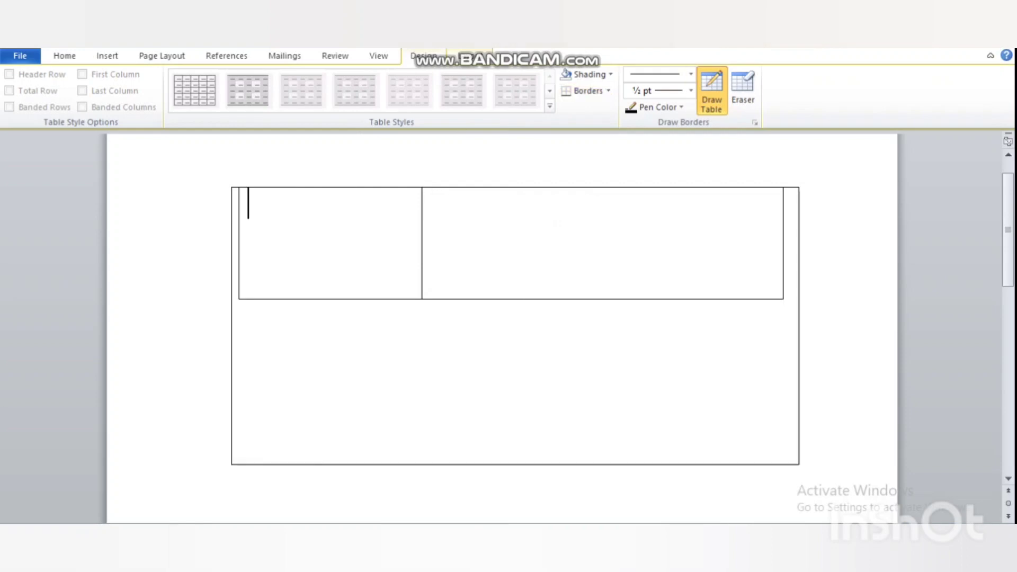
key("ctrl+z")
key("ctrl+z")
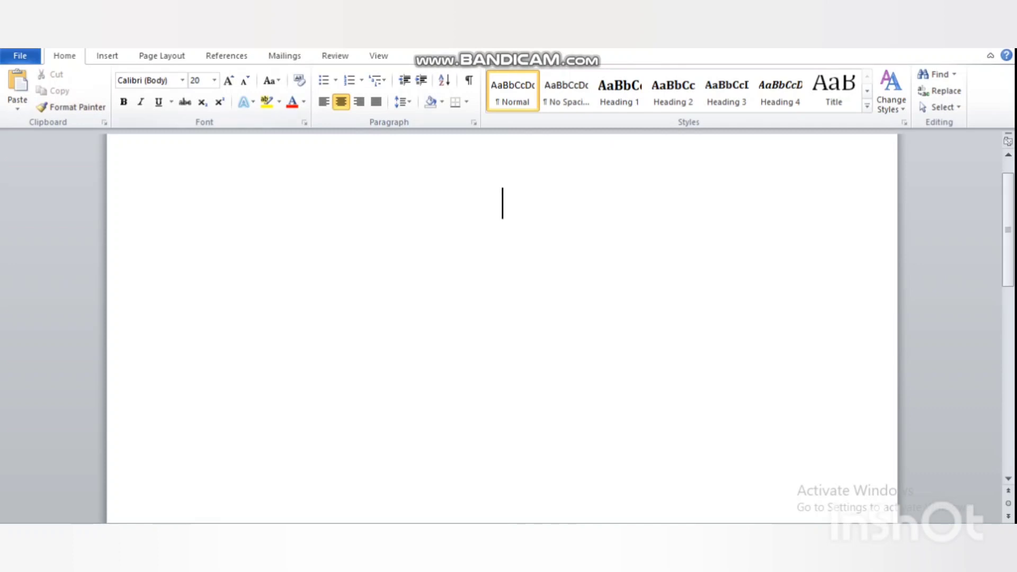
Insert an Excel Spreadsheet table and dismiss the Office activation notice
left_click(107, 57)
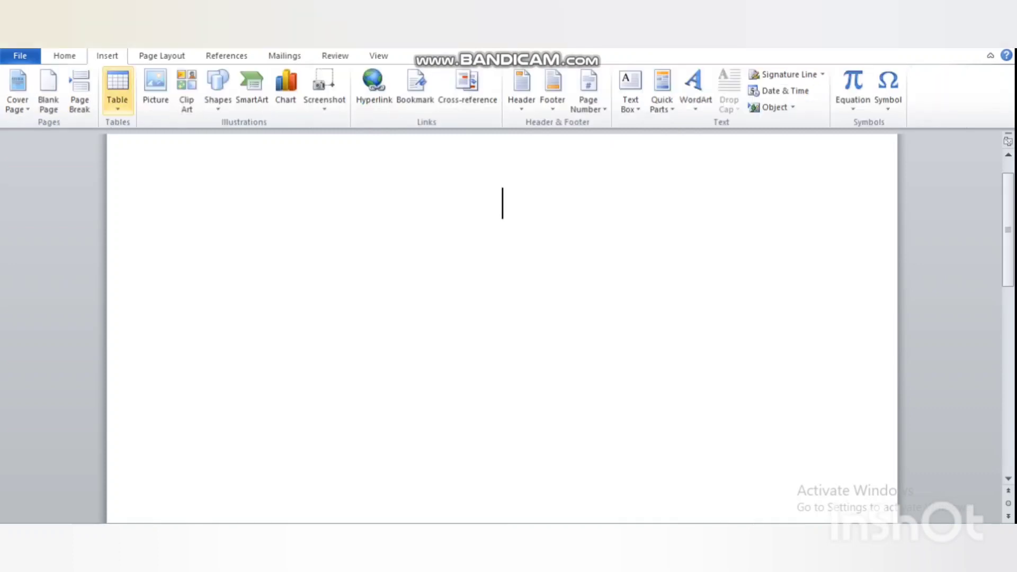
left_click(117, 93)
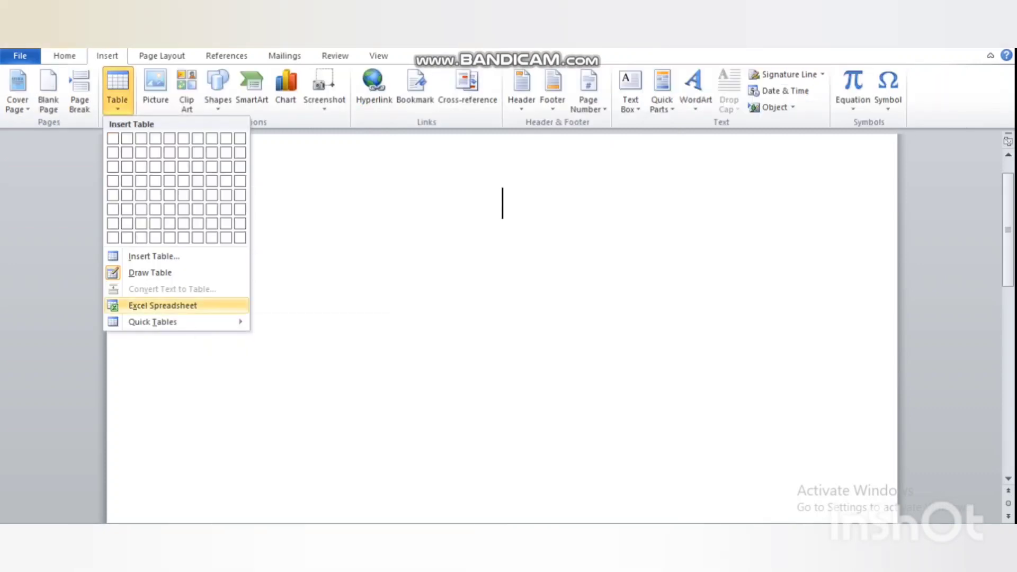
left_click(170, 306)
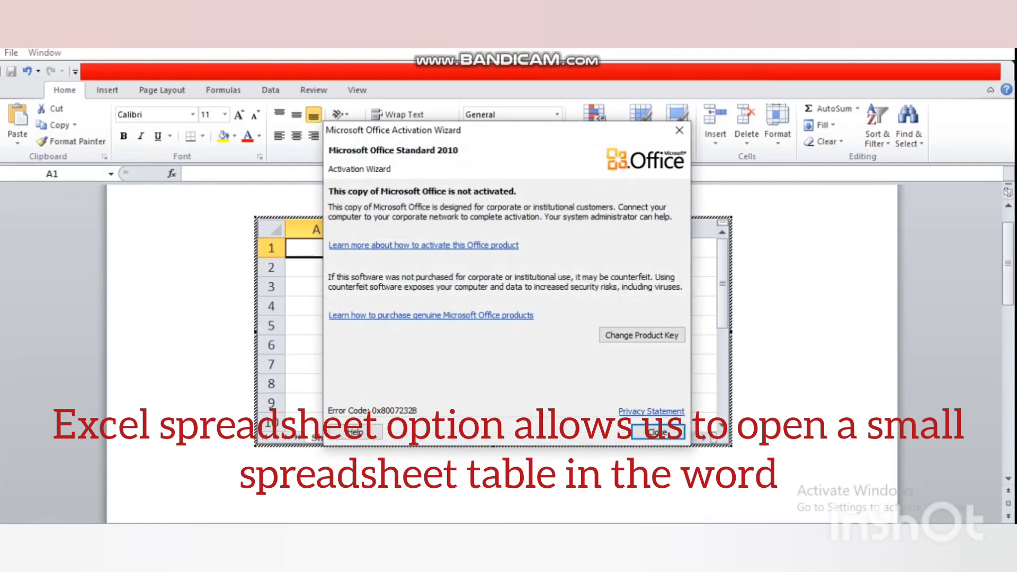
left_click(658, 432)
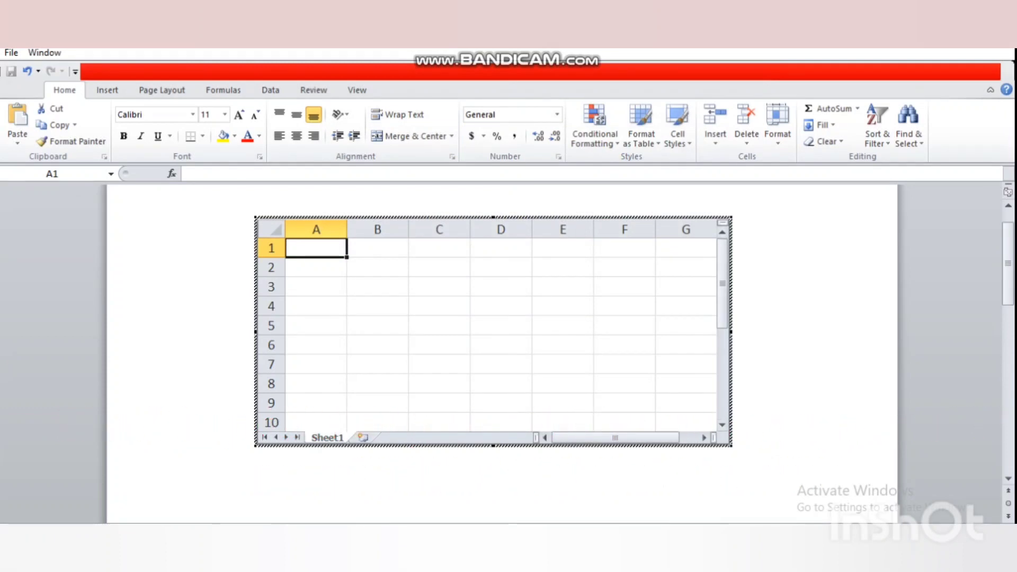
Enter 12, 12, 45, 254, 346 and 34 in cells A1 to F1
type("aas")
key("BackSpace")
key("BackSpace")
key("BackSpace")
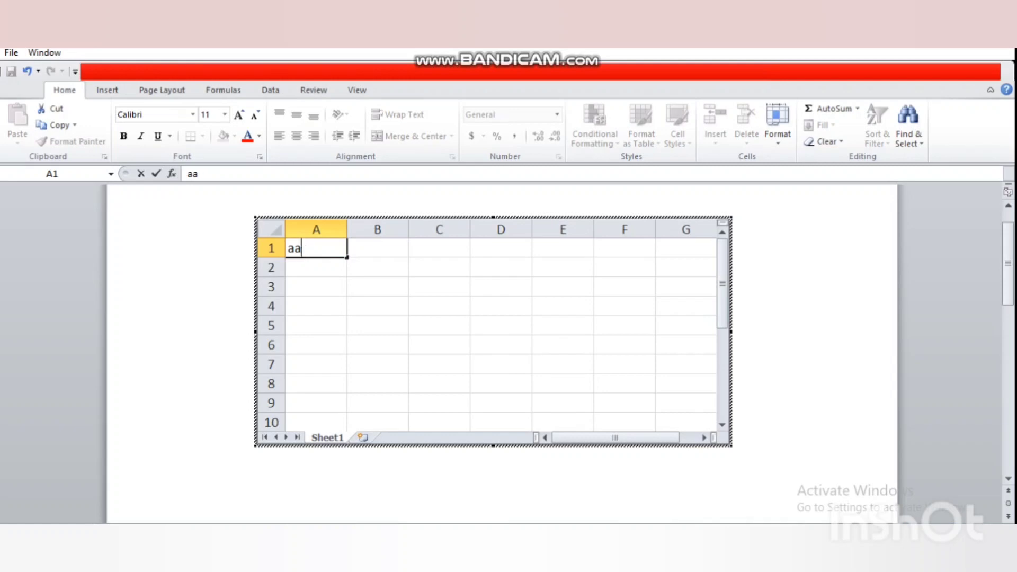
type("12")
key("Tab")
type("12")
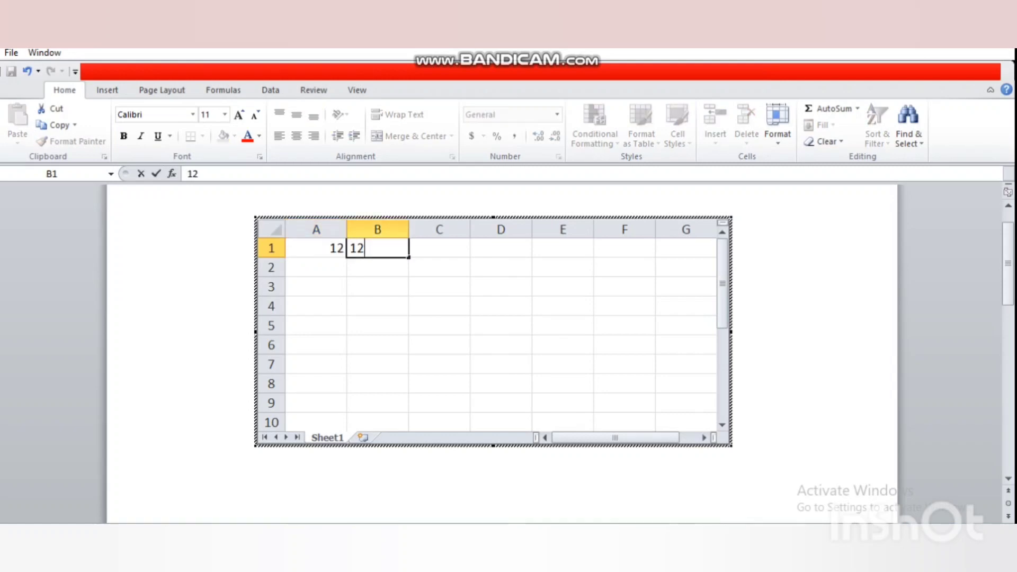
key("Tab")
type("4")
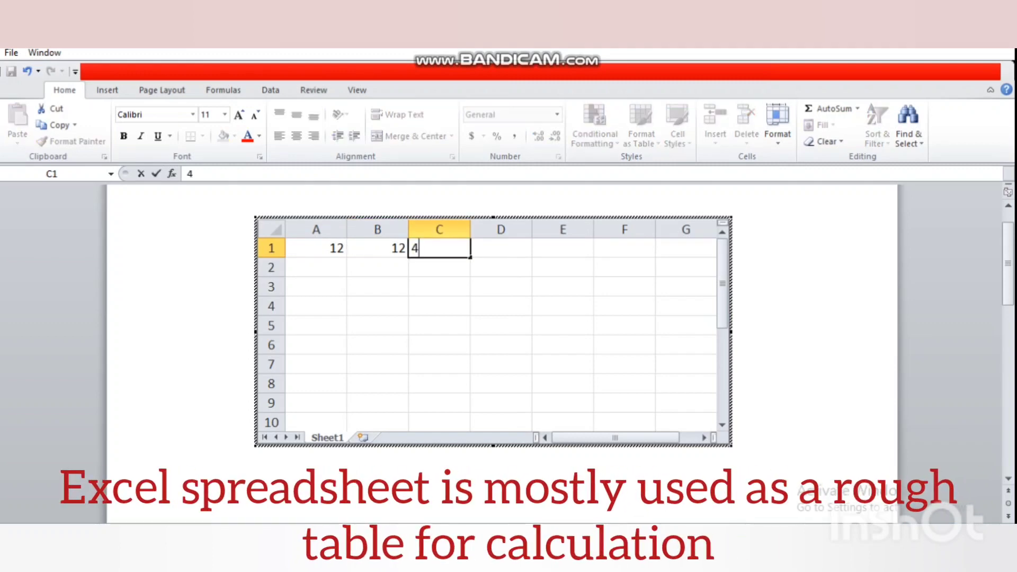
type("5")
key("Tab")
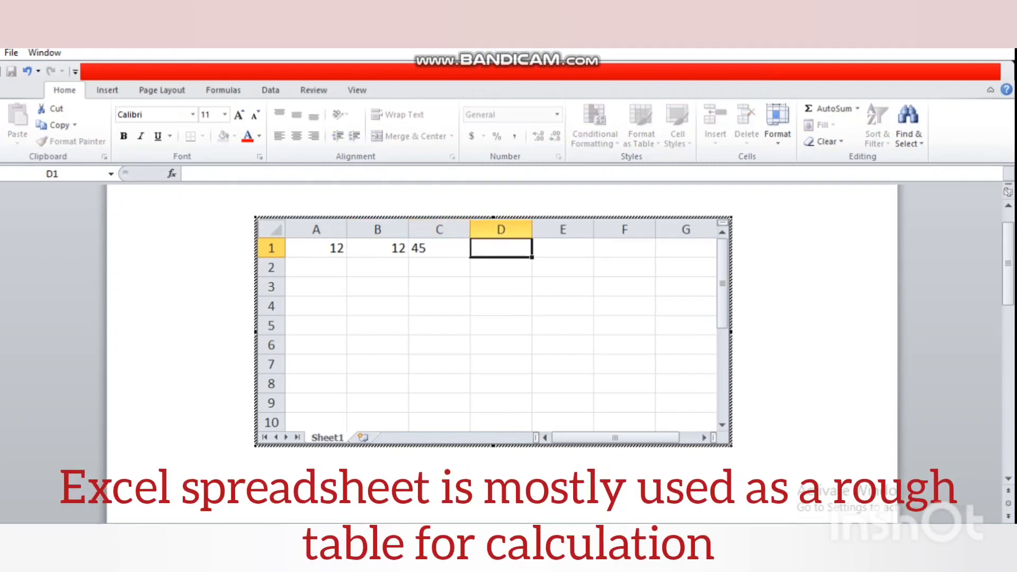
type("254")
key("Tab")
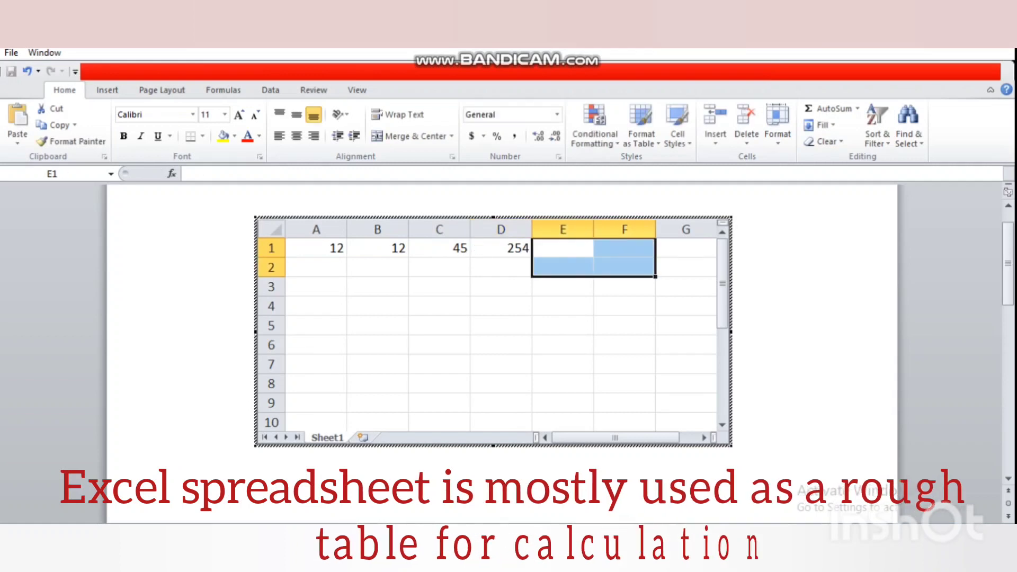
type("346")
key("Tab")
type("34")
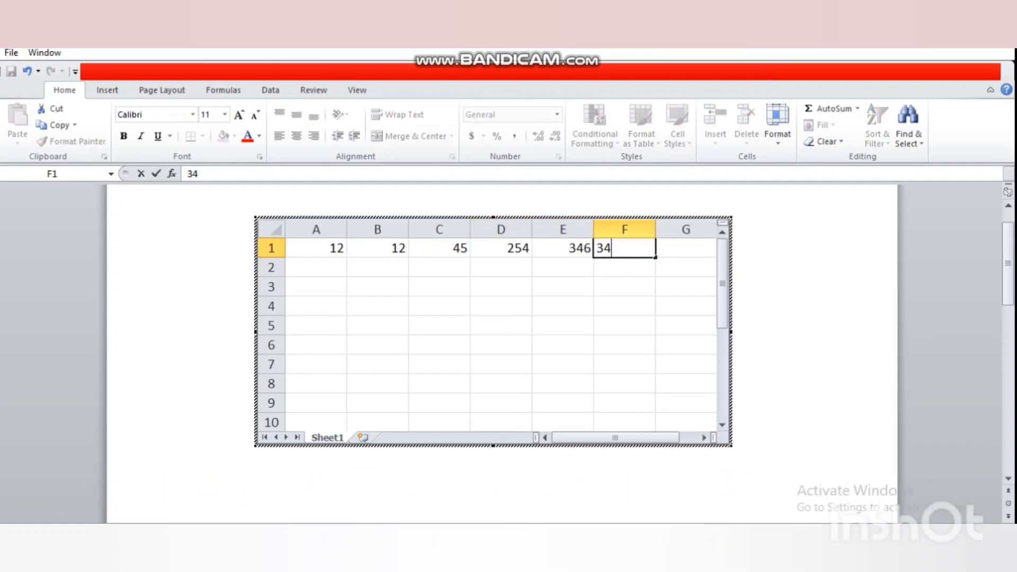
key("Return")
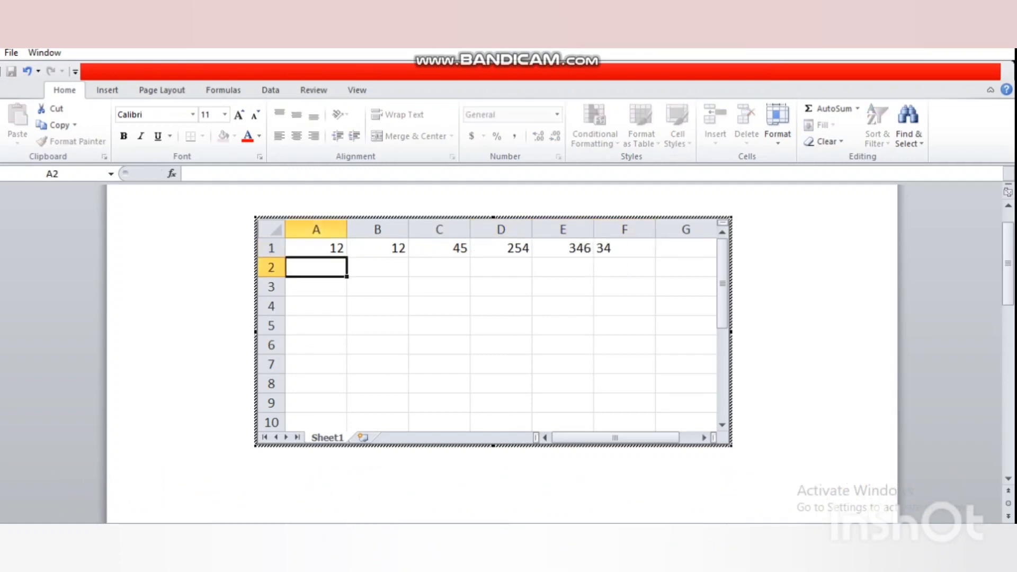
Enter =SUM(A1:F1) in G1 so it shows 703
left_click(685, 248)
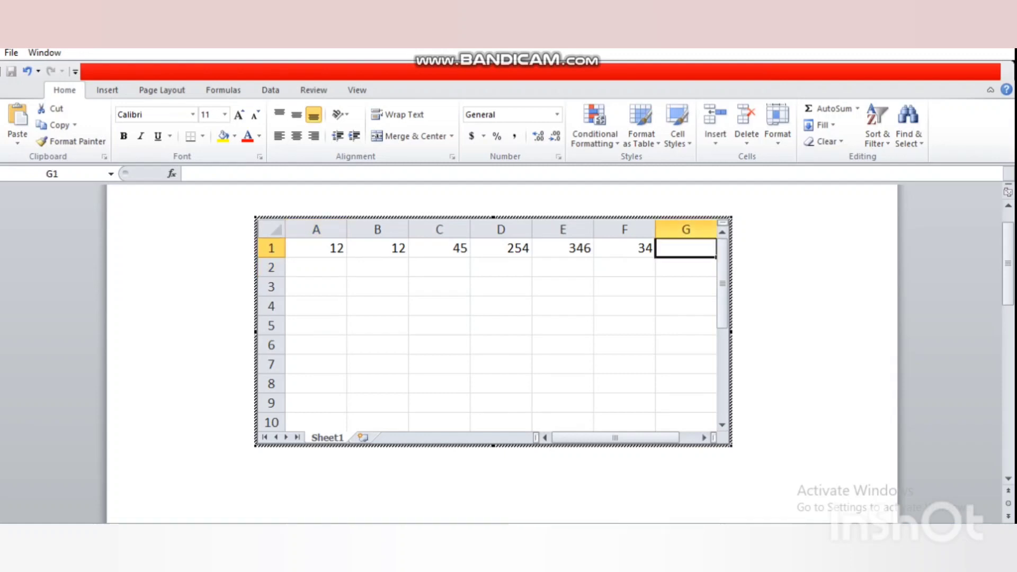
type("=")
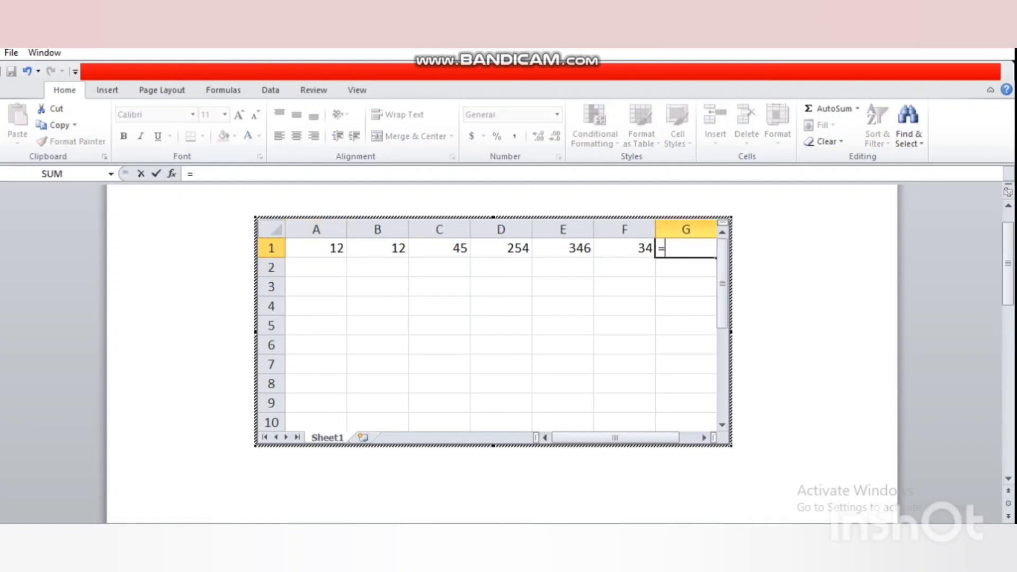
type("s")
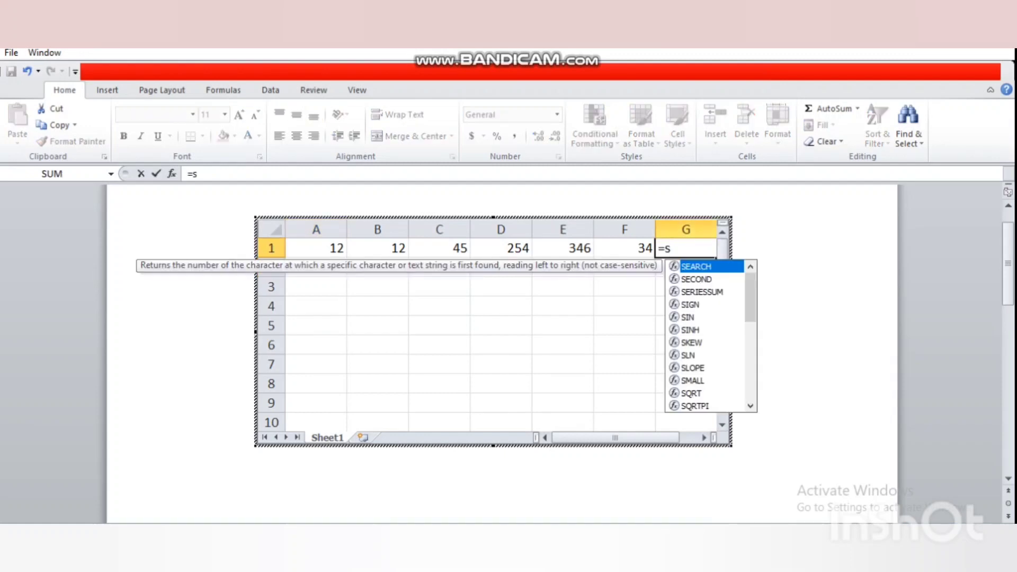
type("um")
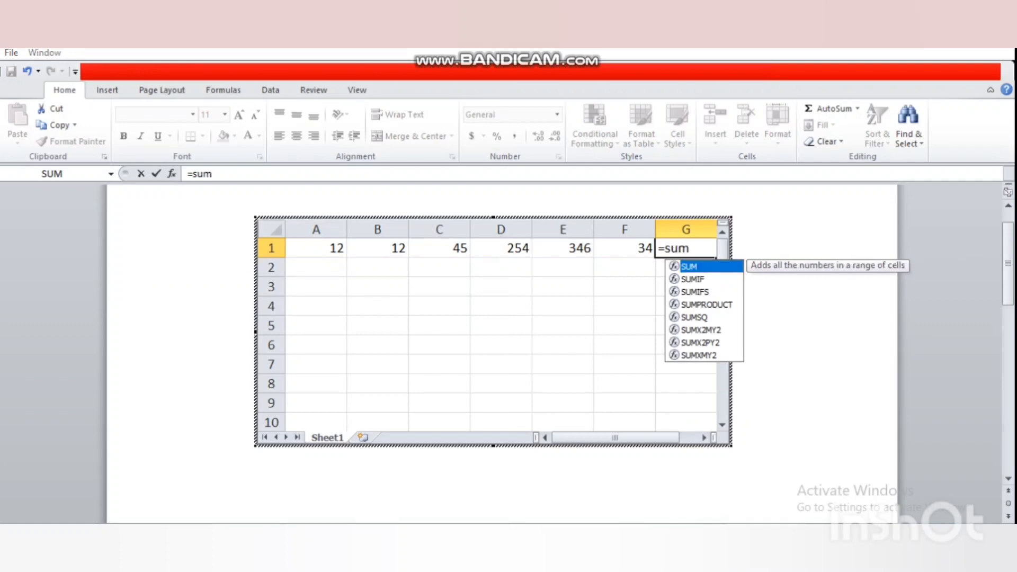
key("Tab")
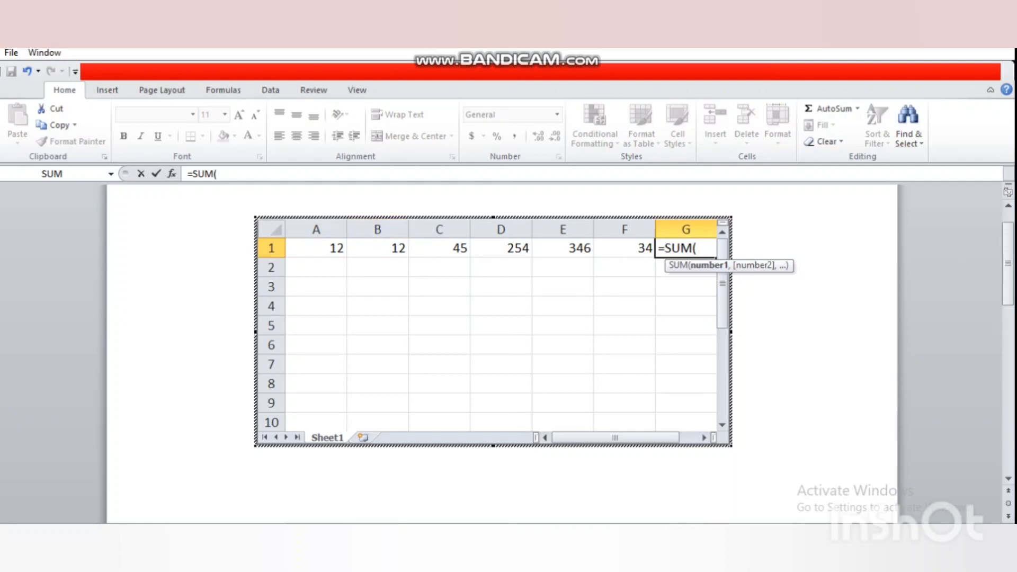
left_click_drag(318, 249, 652, 253)
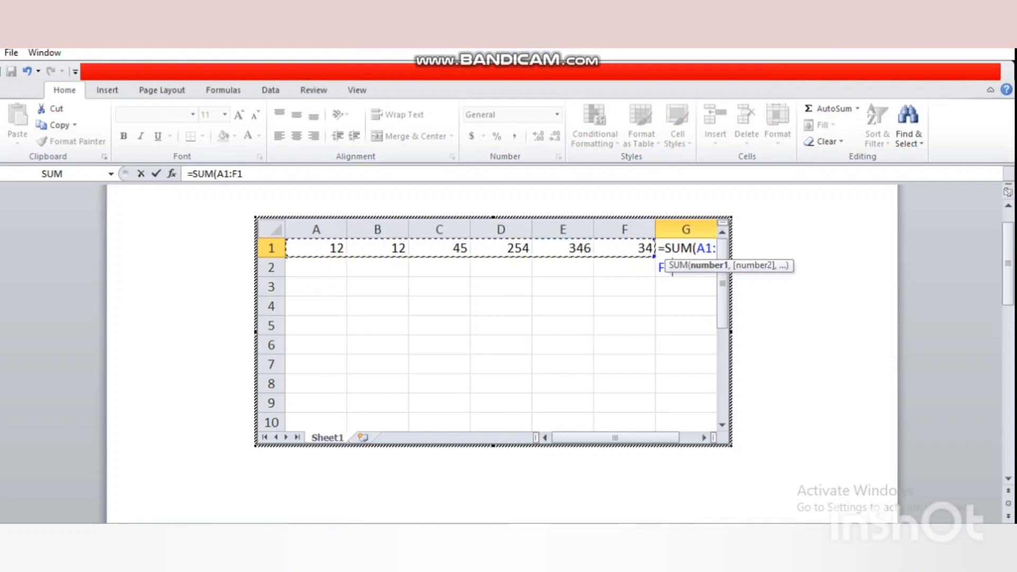
type(")")
key("Return")
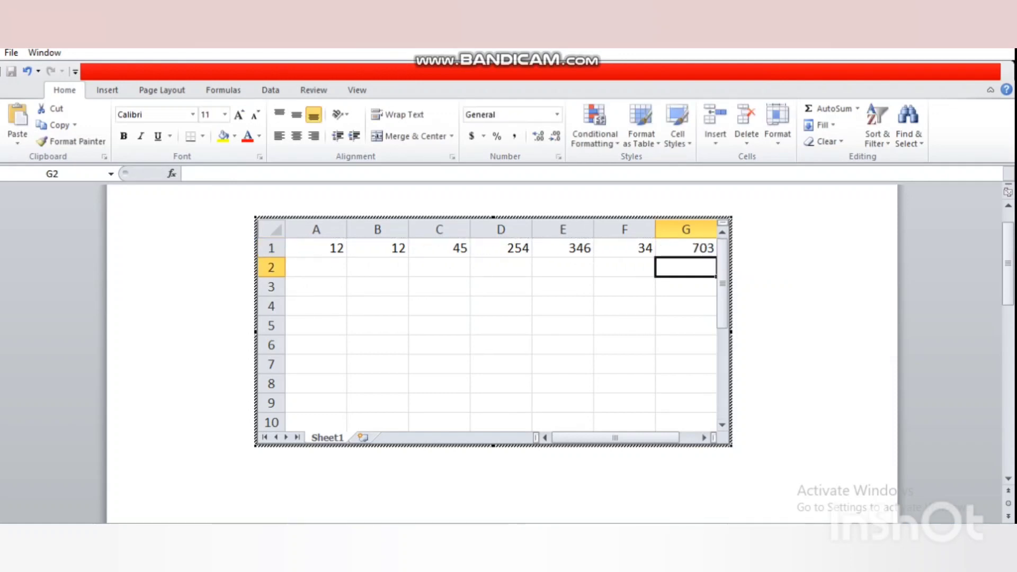
Check the row 1 cells, then undo the entries and the embedded spreadsheet itself
left_click(686, 248)
left_click(624, 267)
left_click(625, 248)
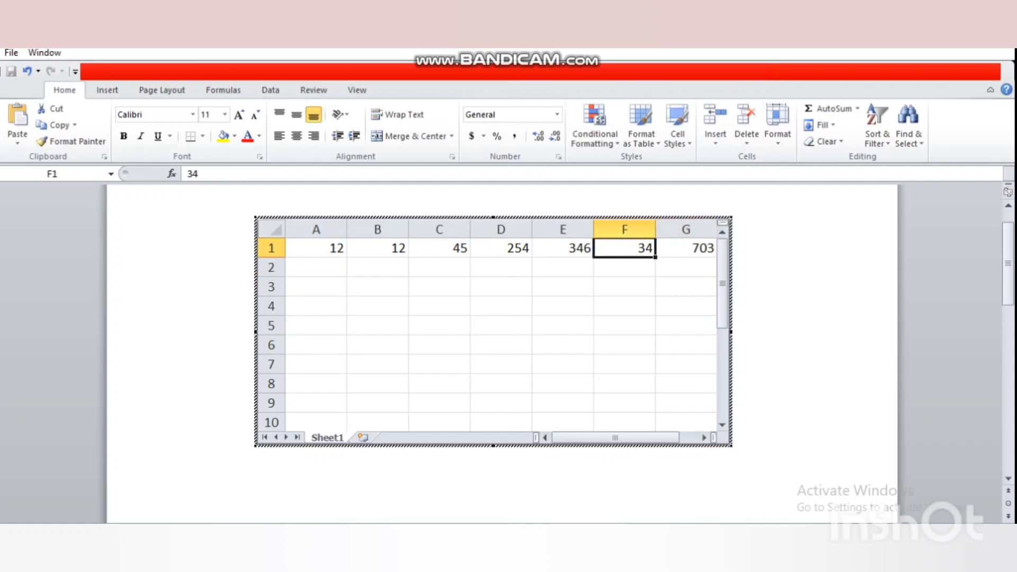
left_click(562, 248)
left_click(501, 248)
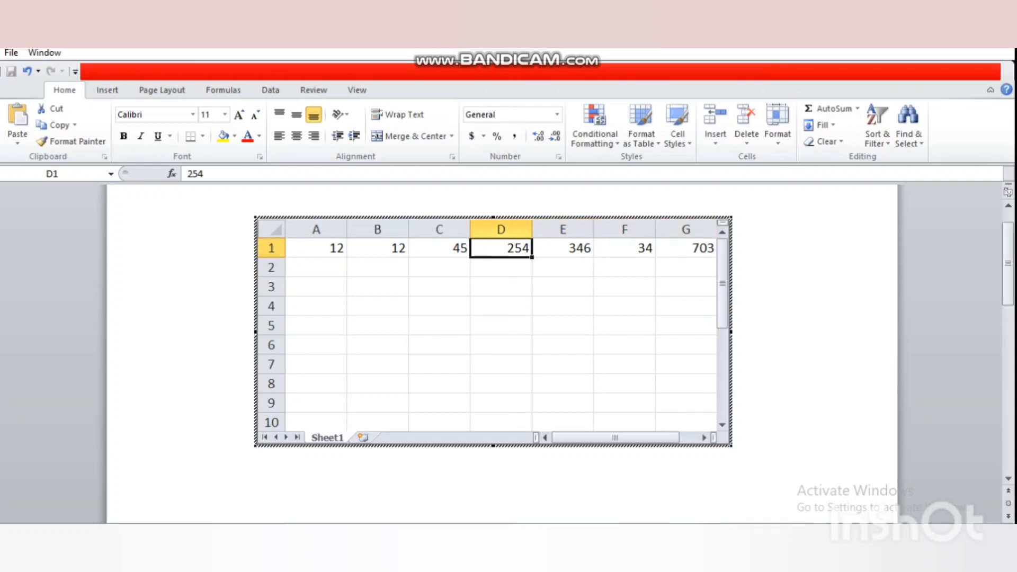
key("ctrl+z")
key("ctrl+z")
key("ctrl+z")
key("ctrl+z")
key("ctrl+z")
key("ctrl+z")
key("ctrl+z")
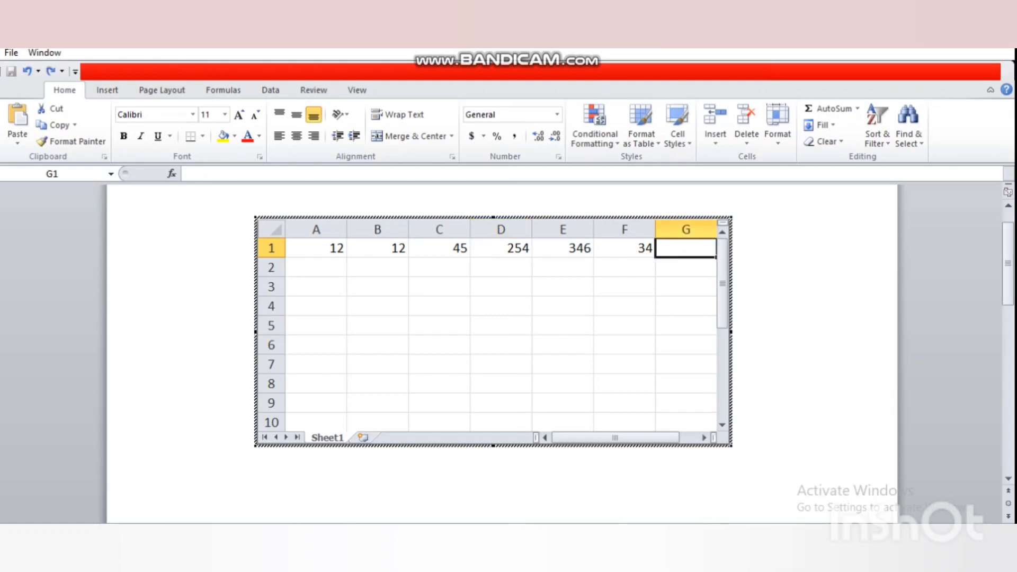
key("ctrl+z")
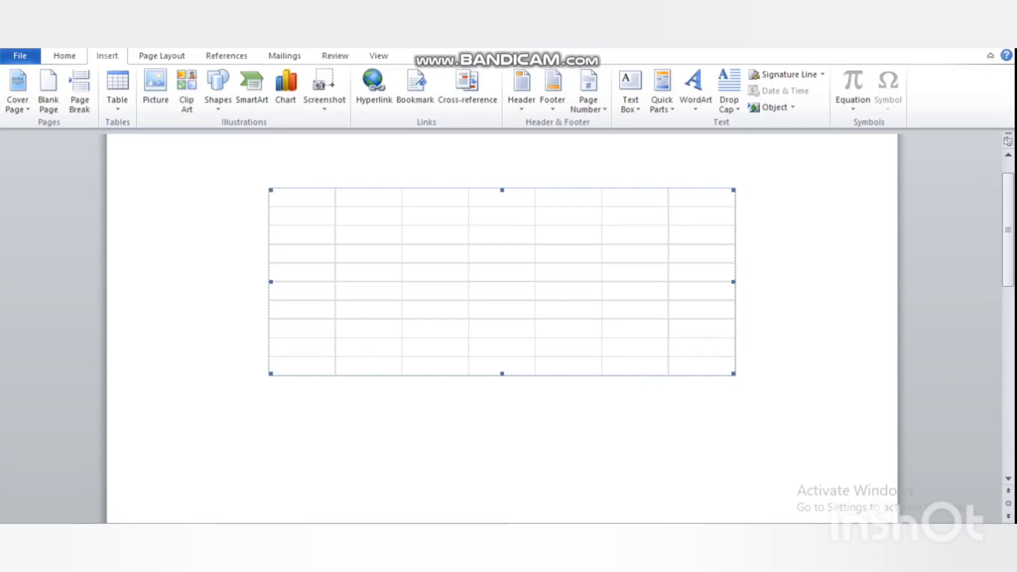
key("ctrl+z")
left_click(64, 56)
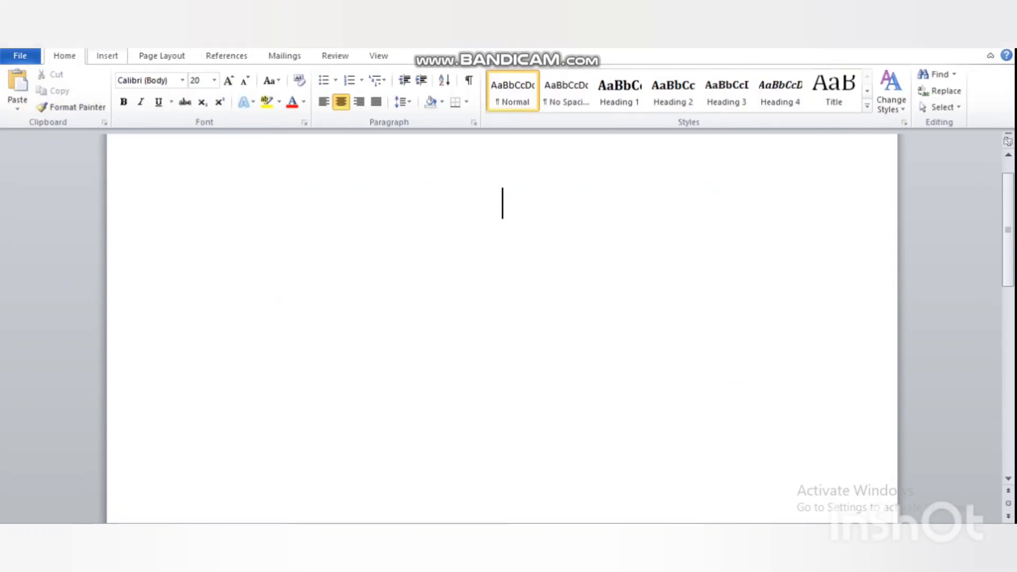
Insert the With Subheads 2 Quick Table of 2005 college enrollment figures with a Total row
left_click(107, 56)
left_click(117, 90)
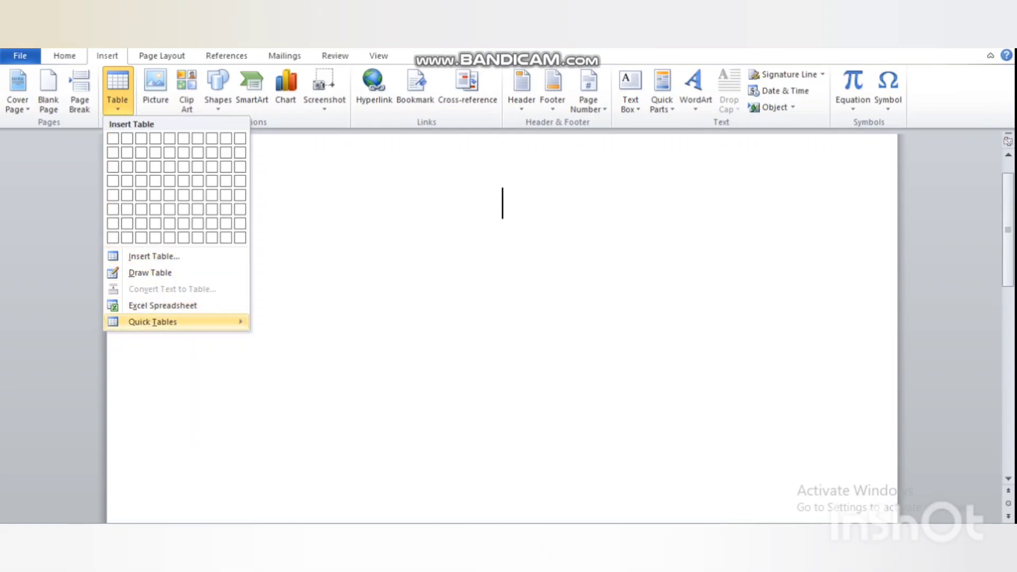
mouse_move(154, 322)
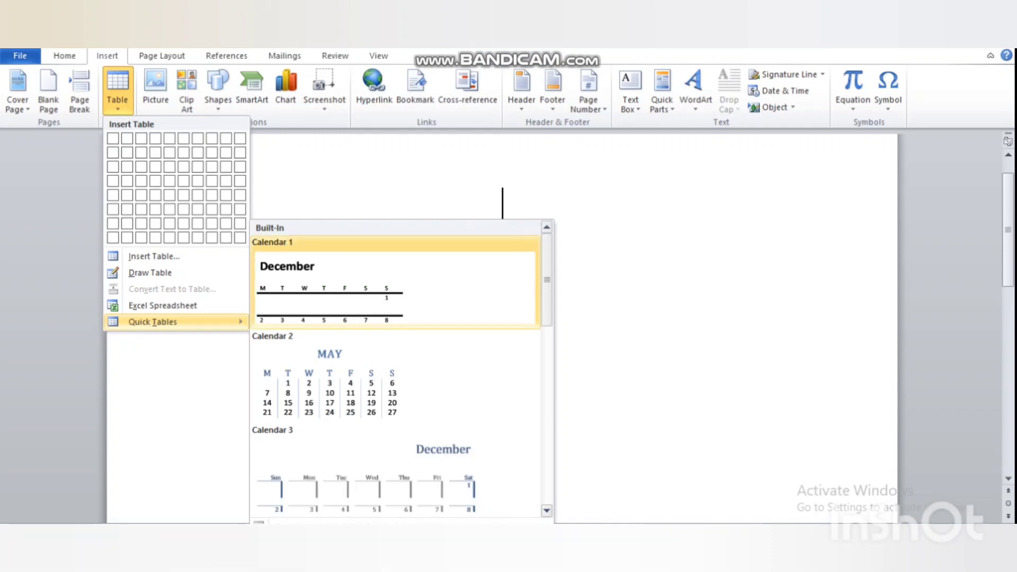
scroll(395, 376, "down", 6)
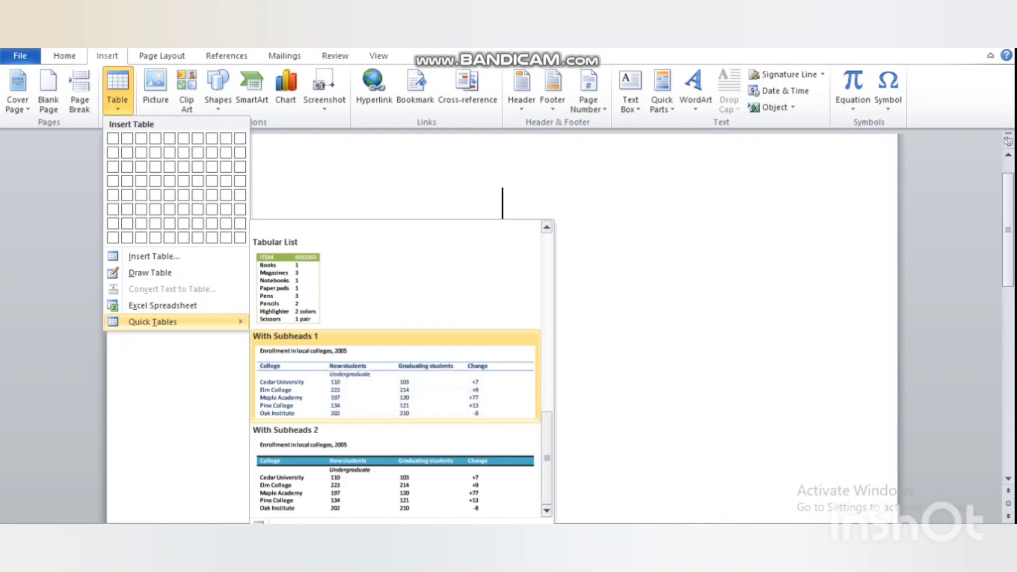
scroll(395, 370, "up", 8)
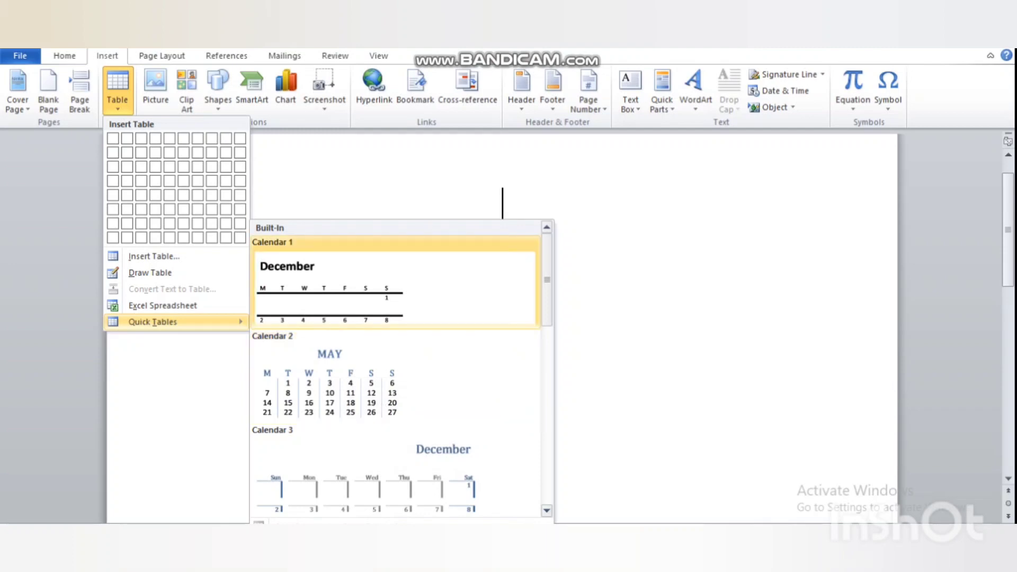
scroll(395, 370, "down", 6)
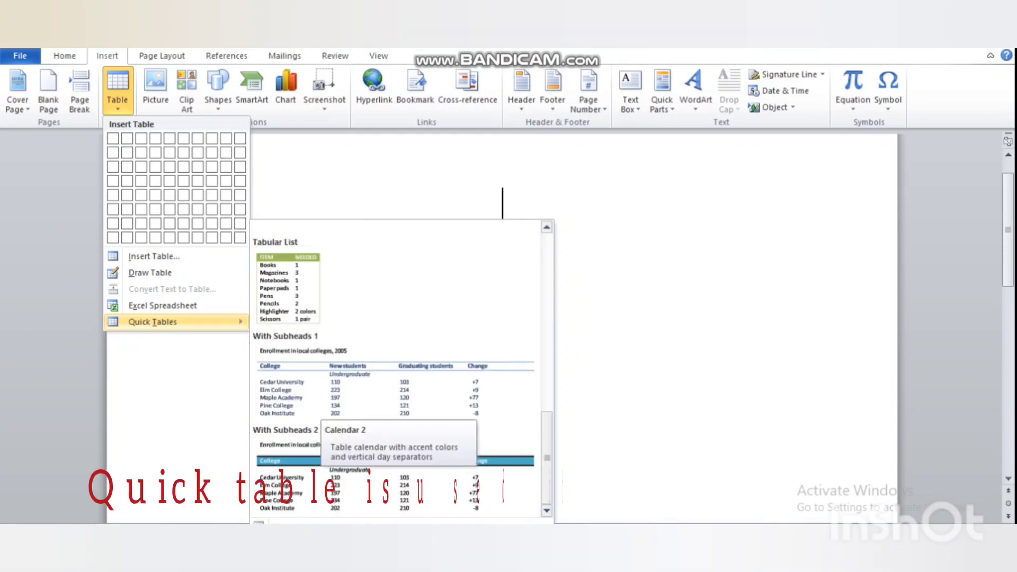
left_click(329, 470)
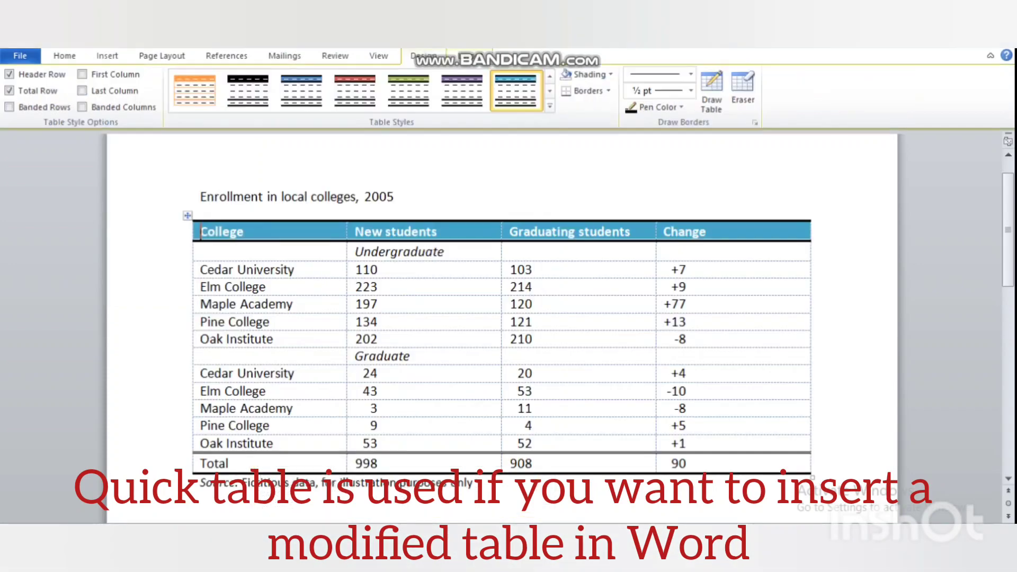
Change Oak Institute's undergraduate new students from 202 to 223
scroll(502, 328, "down", 1)
scroll(502, 328, "up", 2)
mouse_move(200, 254)
left_mouse_down()
mouse_move(365, 255)
mouse_move(200, 255)
left_mouse_up()
scroll(502, 329, "down", 2)
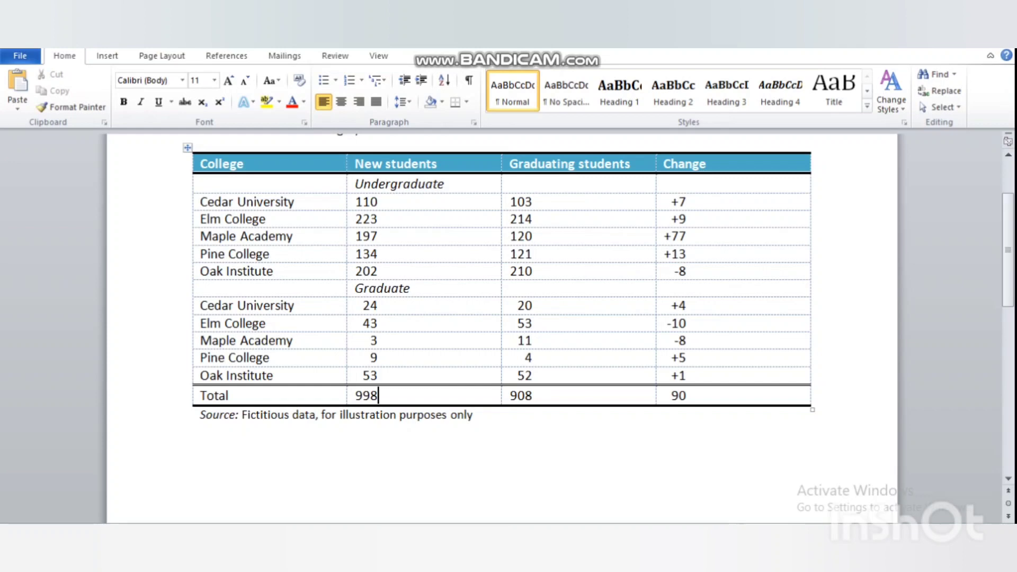
left_click_drag(693, 396, 818, 377)
left_click(693, 396)
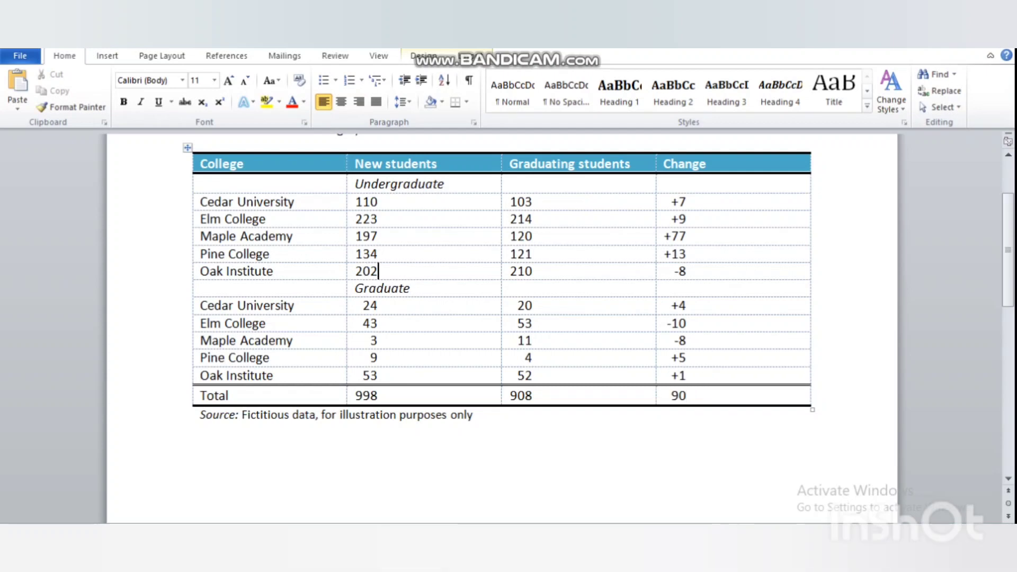
key("BackSpace")
key("BackSpace")
type("23")
left_click(502, 440)
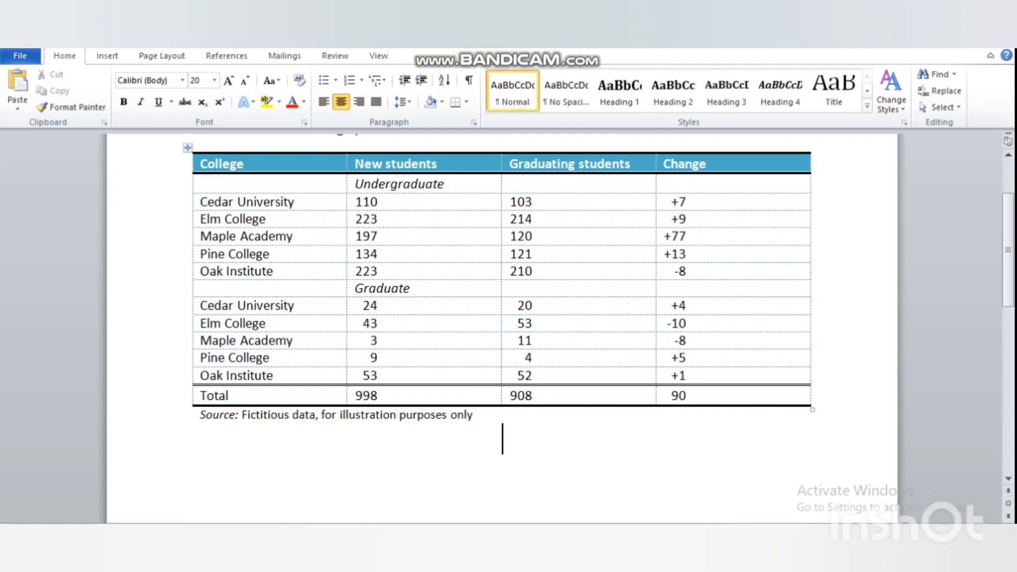
Change Elm College's graduate new students from 43 to 45, leaving the 998 total
left_click(379, 323)
key("BackSpace")
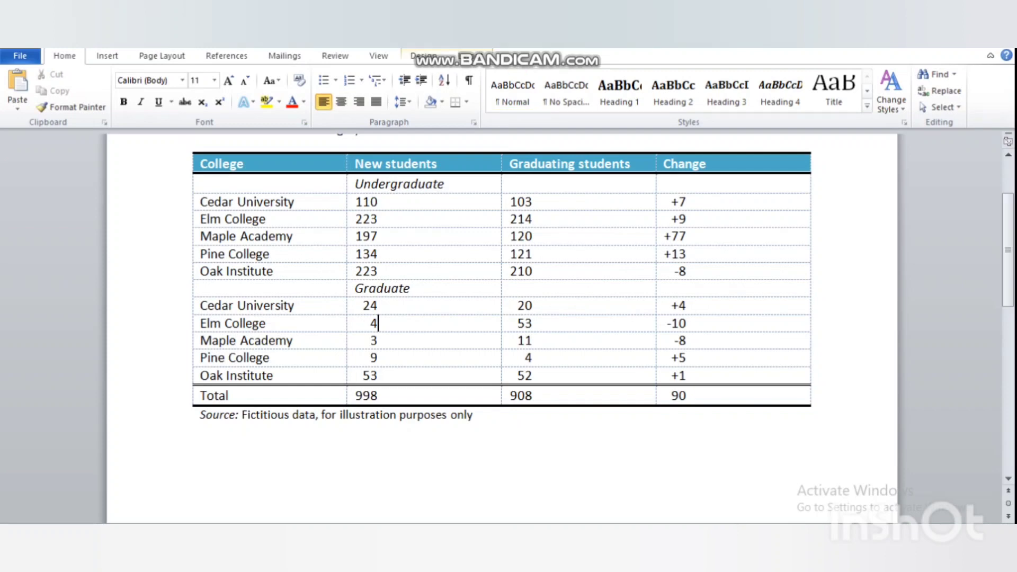
type("5")
left_click(379, 358)
left_click(380, 396)
mouse_move(370, 396)
left_mouse_down()
mouse_move(355, 396)
mouse_move(379, 396)
left_mouse_up()
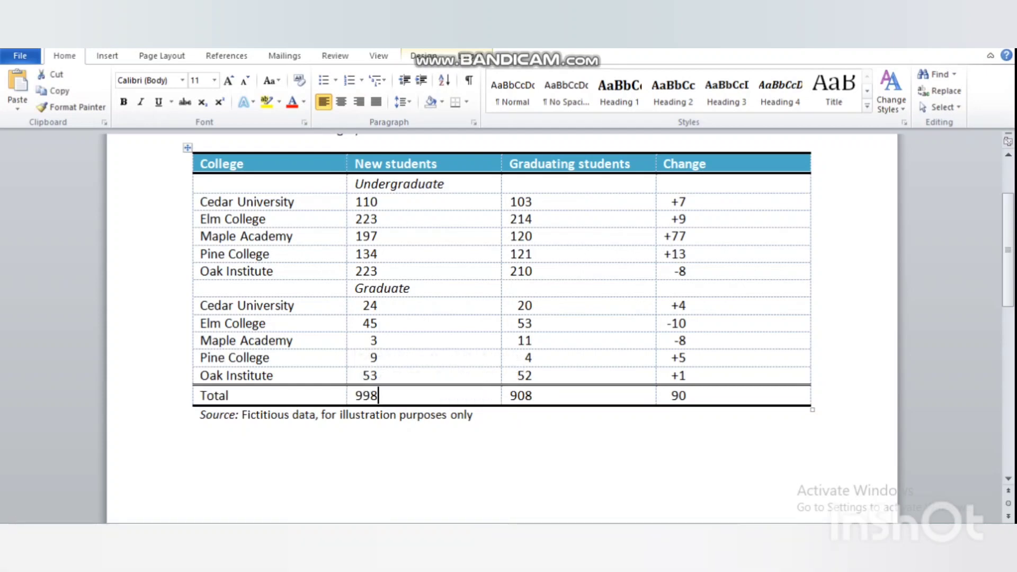
left_click(107, 56)
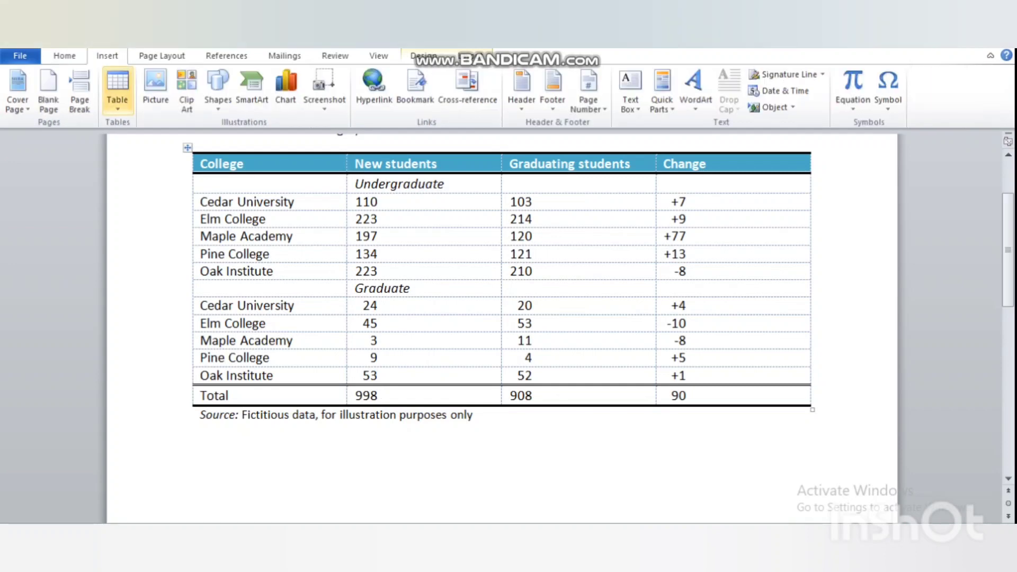
Reopen the Quick Tables gallery and close it without inserting another table
left_click(118, 91)
left_click(588, 91)
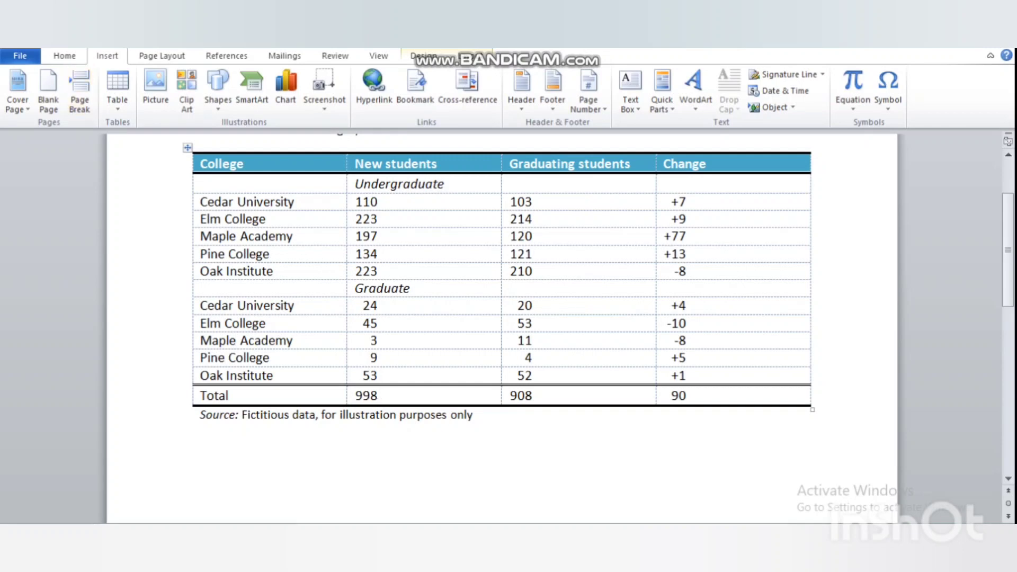
left_click(118, 91)
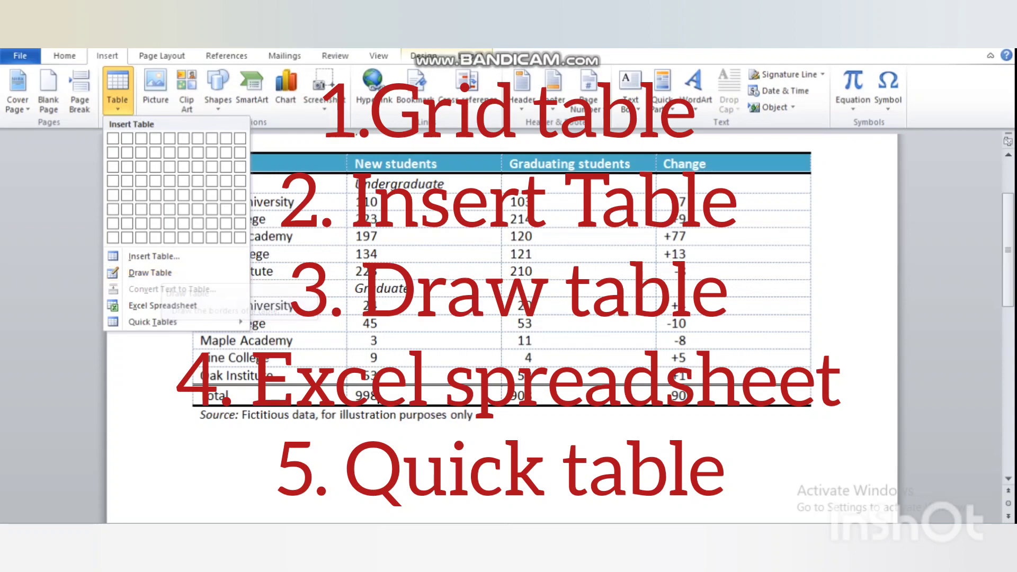
mouse_move(159, 321)
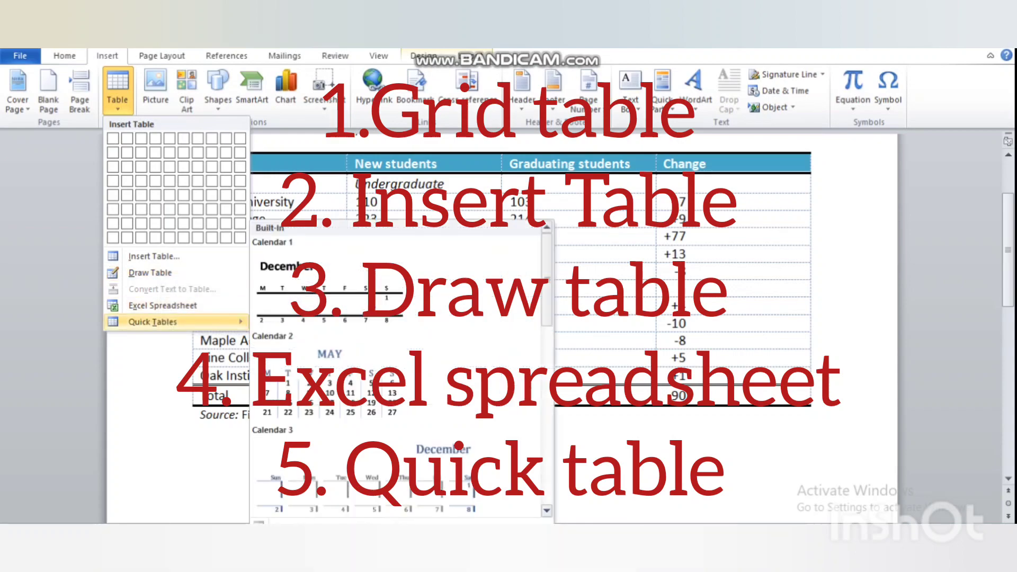
key("Escape")
Move from the Table Tools Design options to the Layout options for the enrollment table
scroll(502, 328, "up", 3)
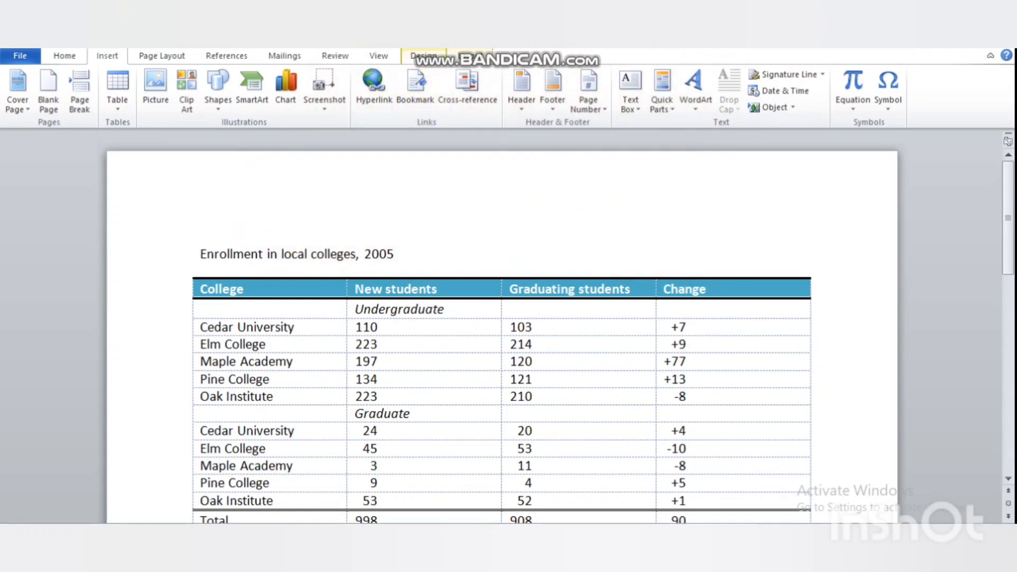
scroll(502, 339, "down", 2)
scroll(502, 328, "down", 4)
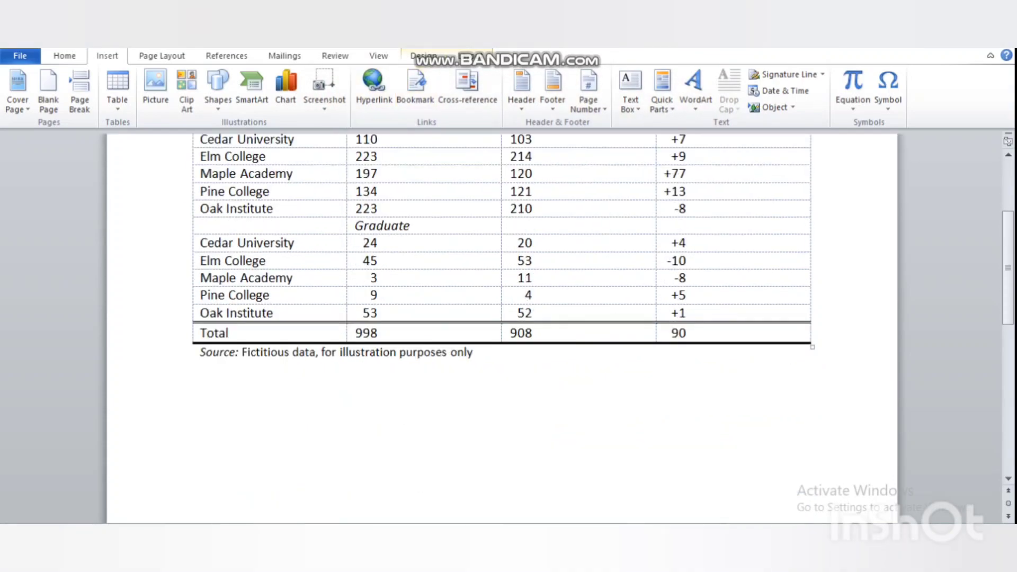
left_click(424, 56)
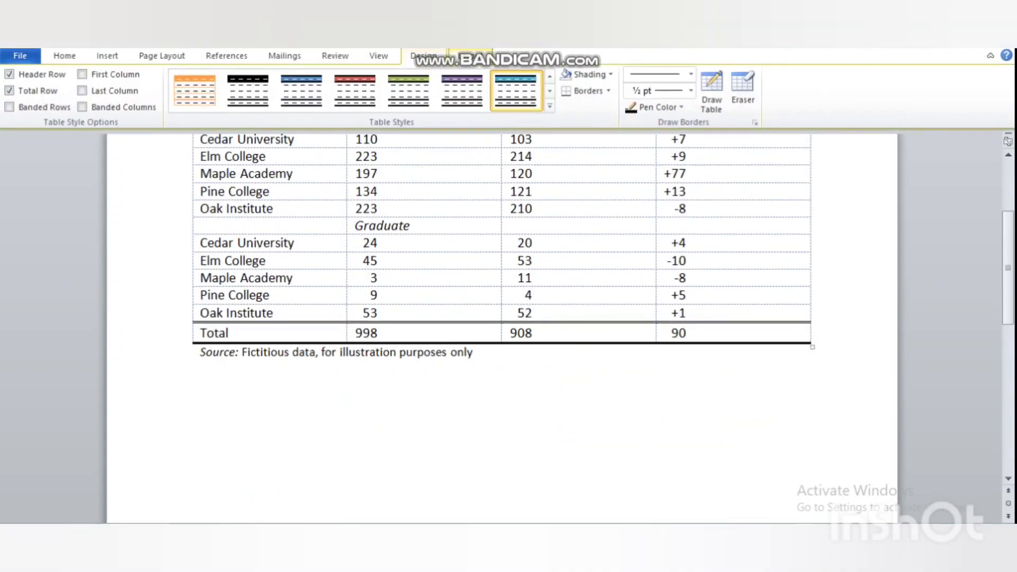
left_click(470, 56)
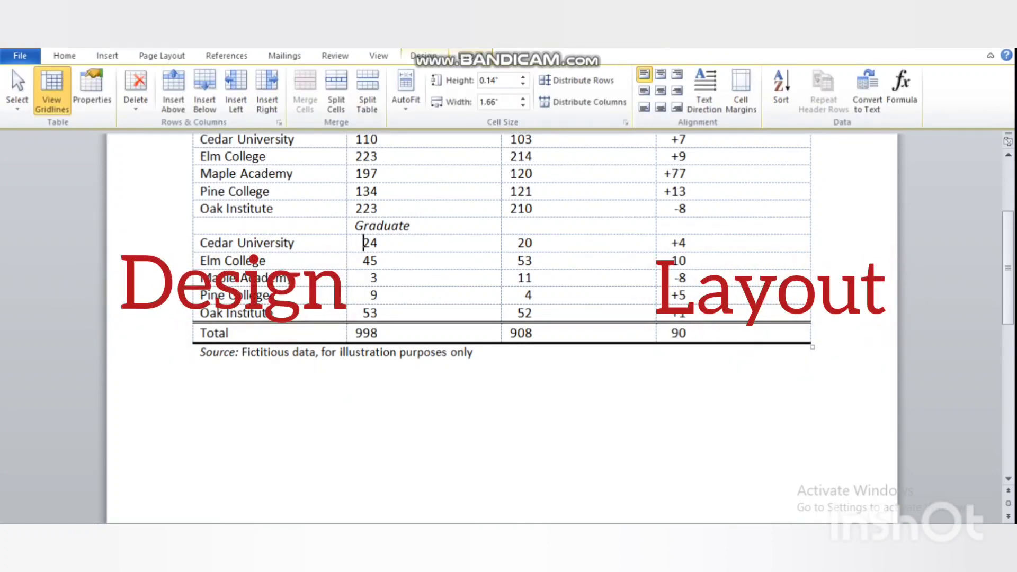